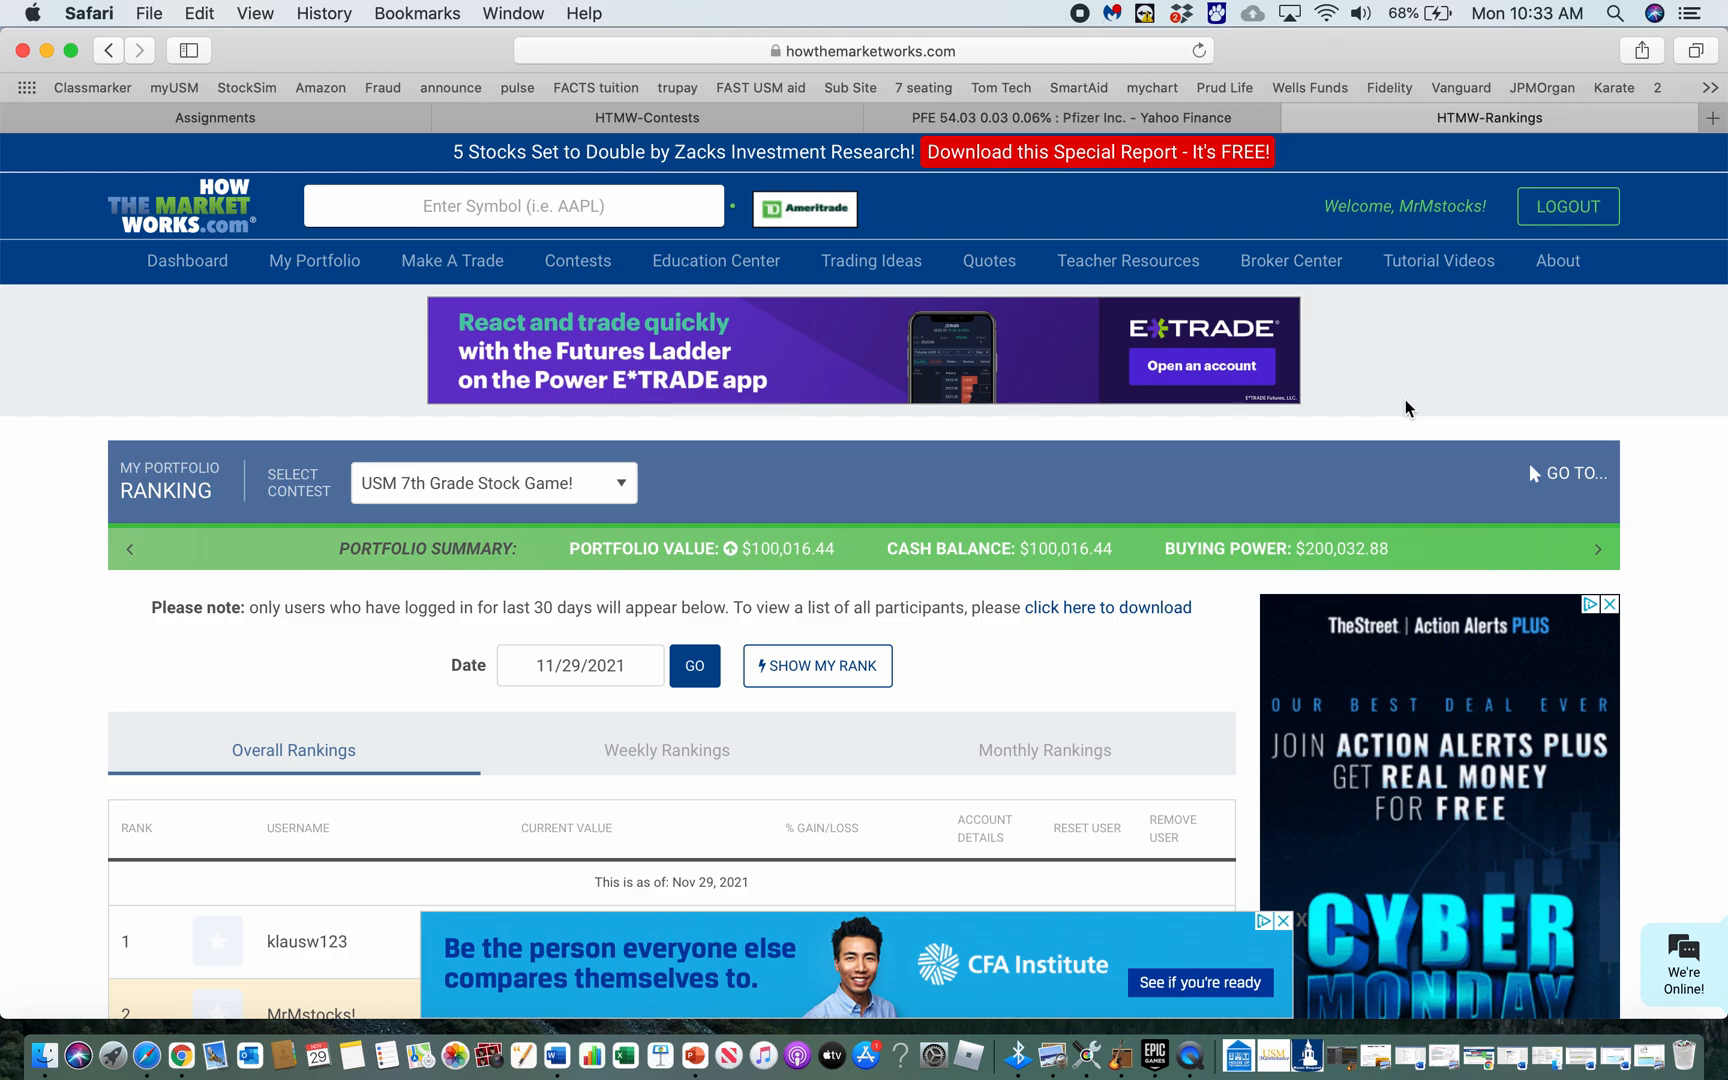
{"action": "mouse_move", "coordinate": [172, 277]}
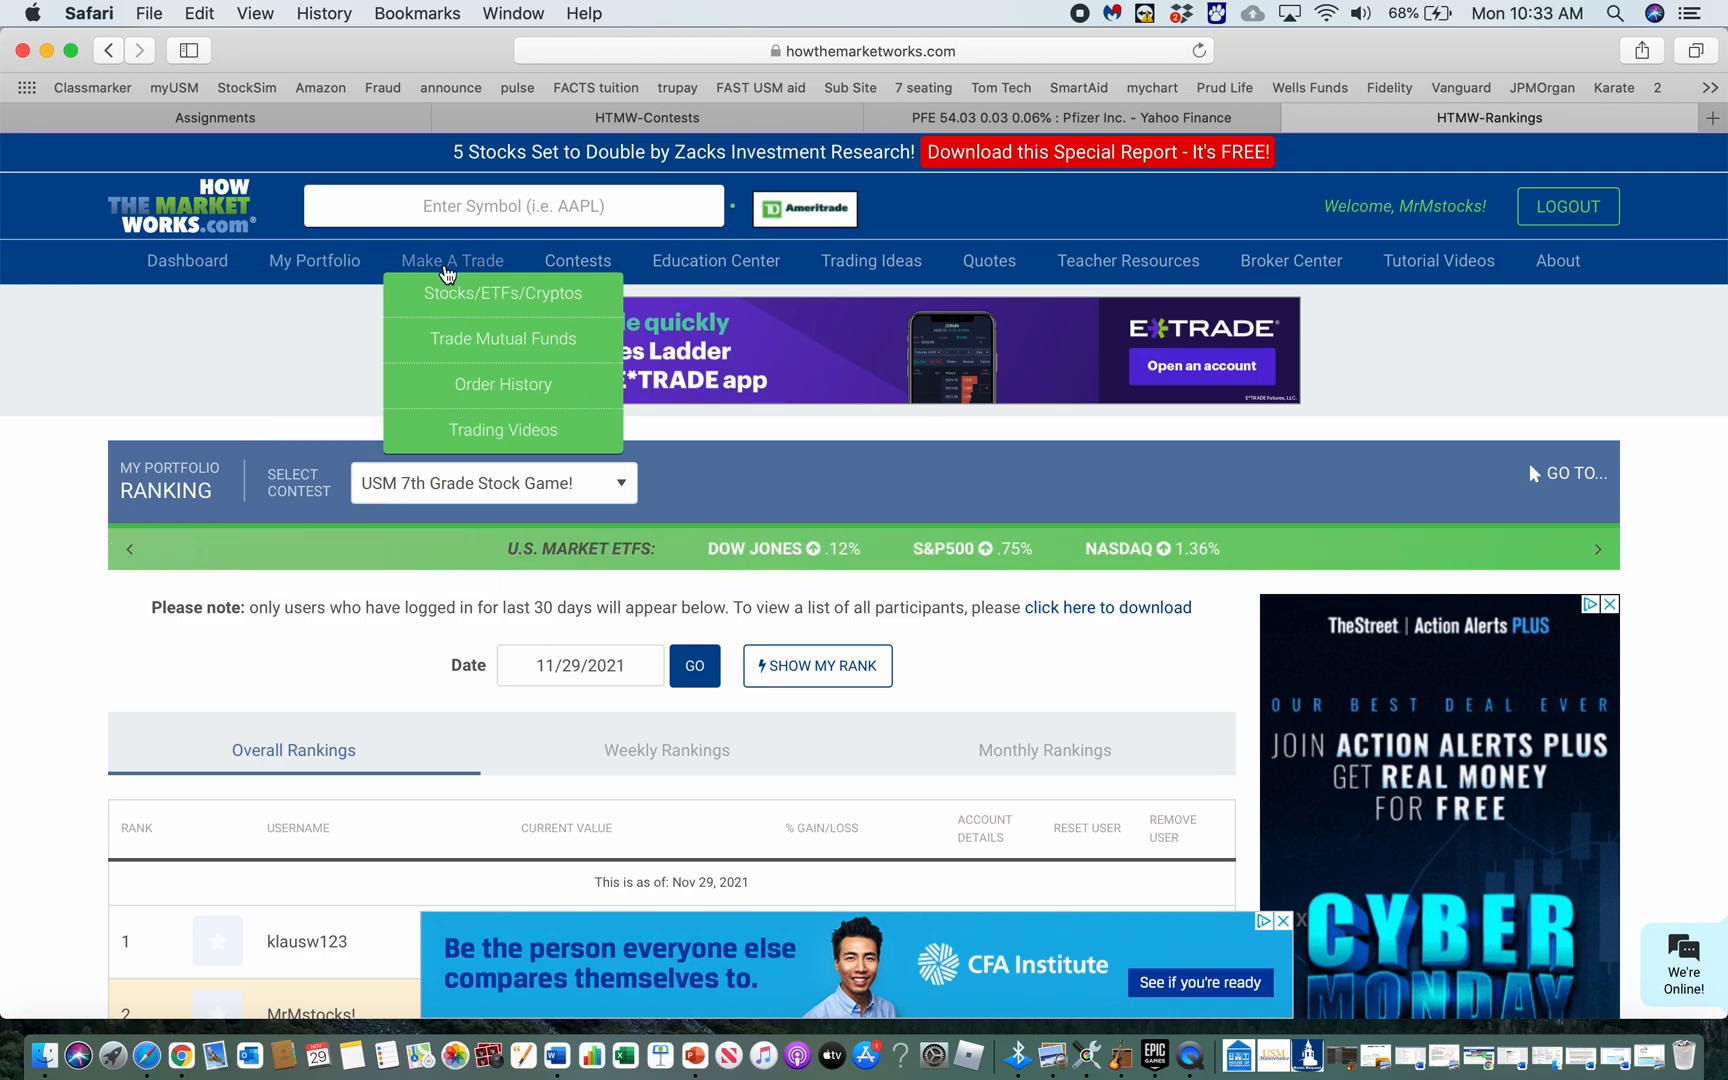
{"action": "mouse_move", "coordinate": [558, 252]}
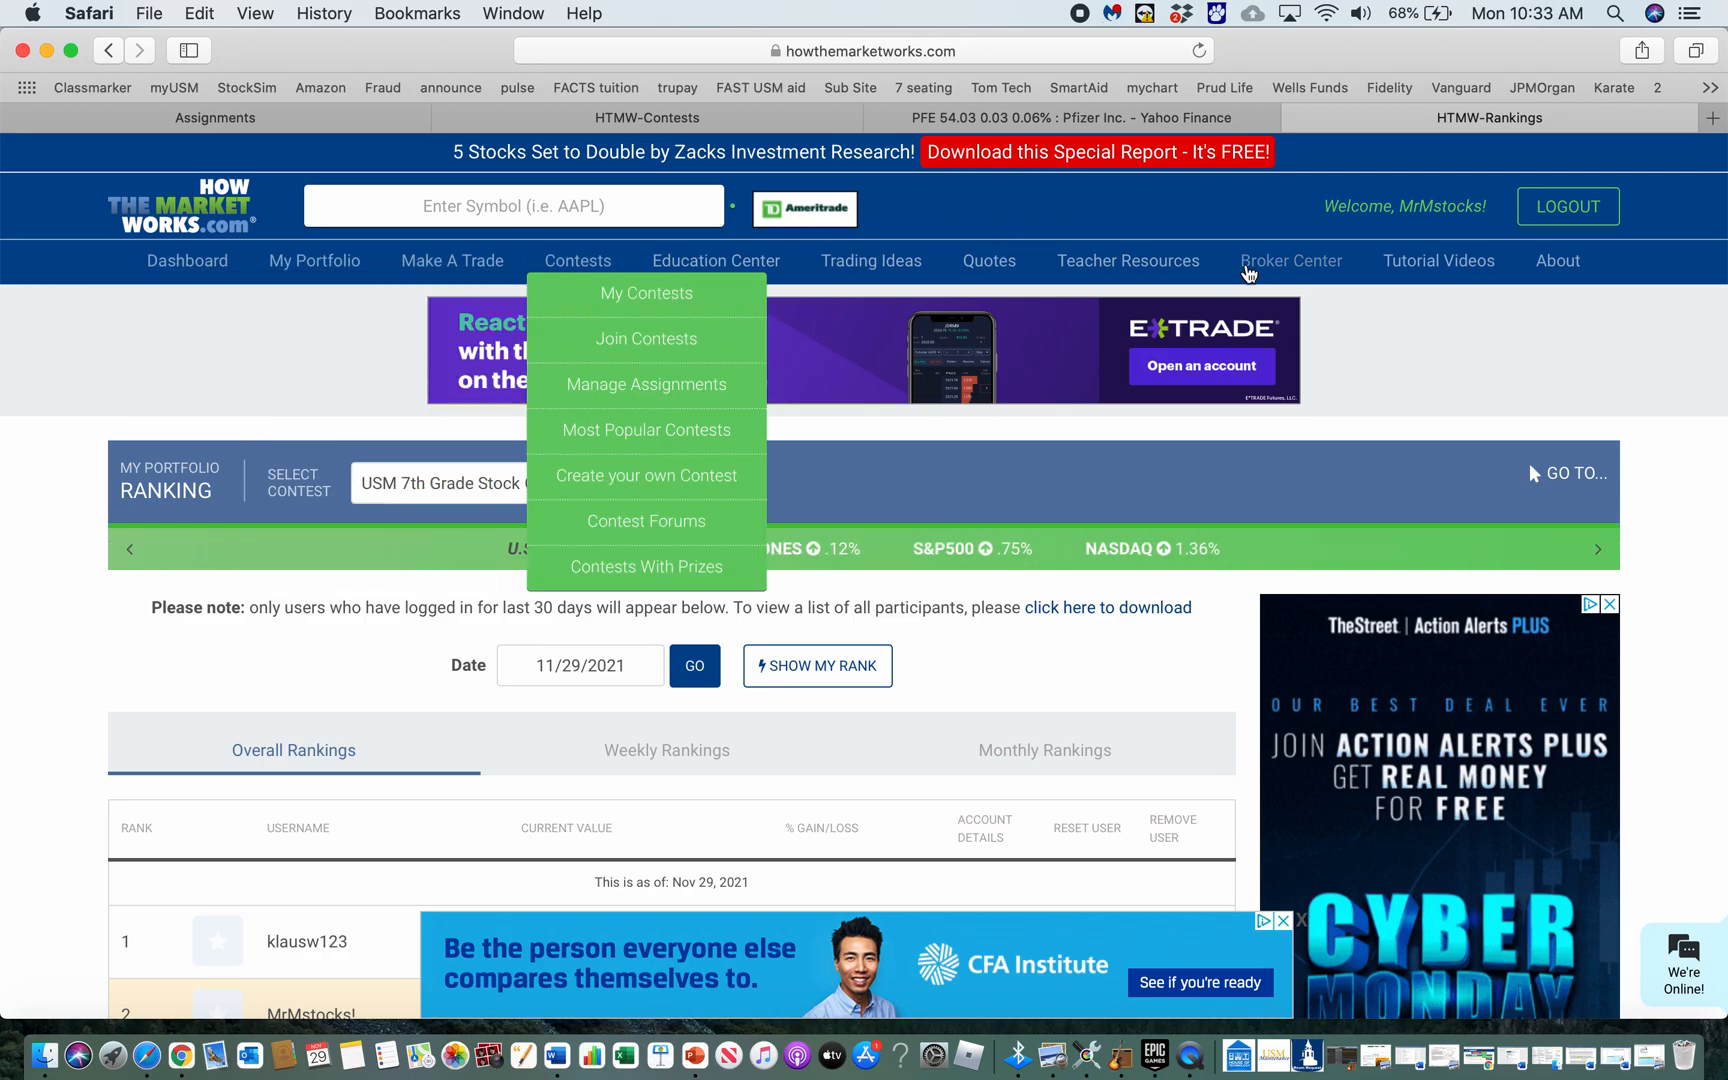
{"action": "mouse_move", "coordinate": [1076, 286]}
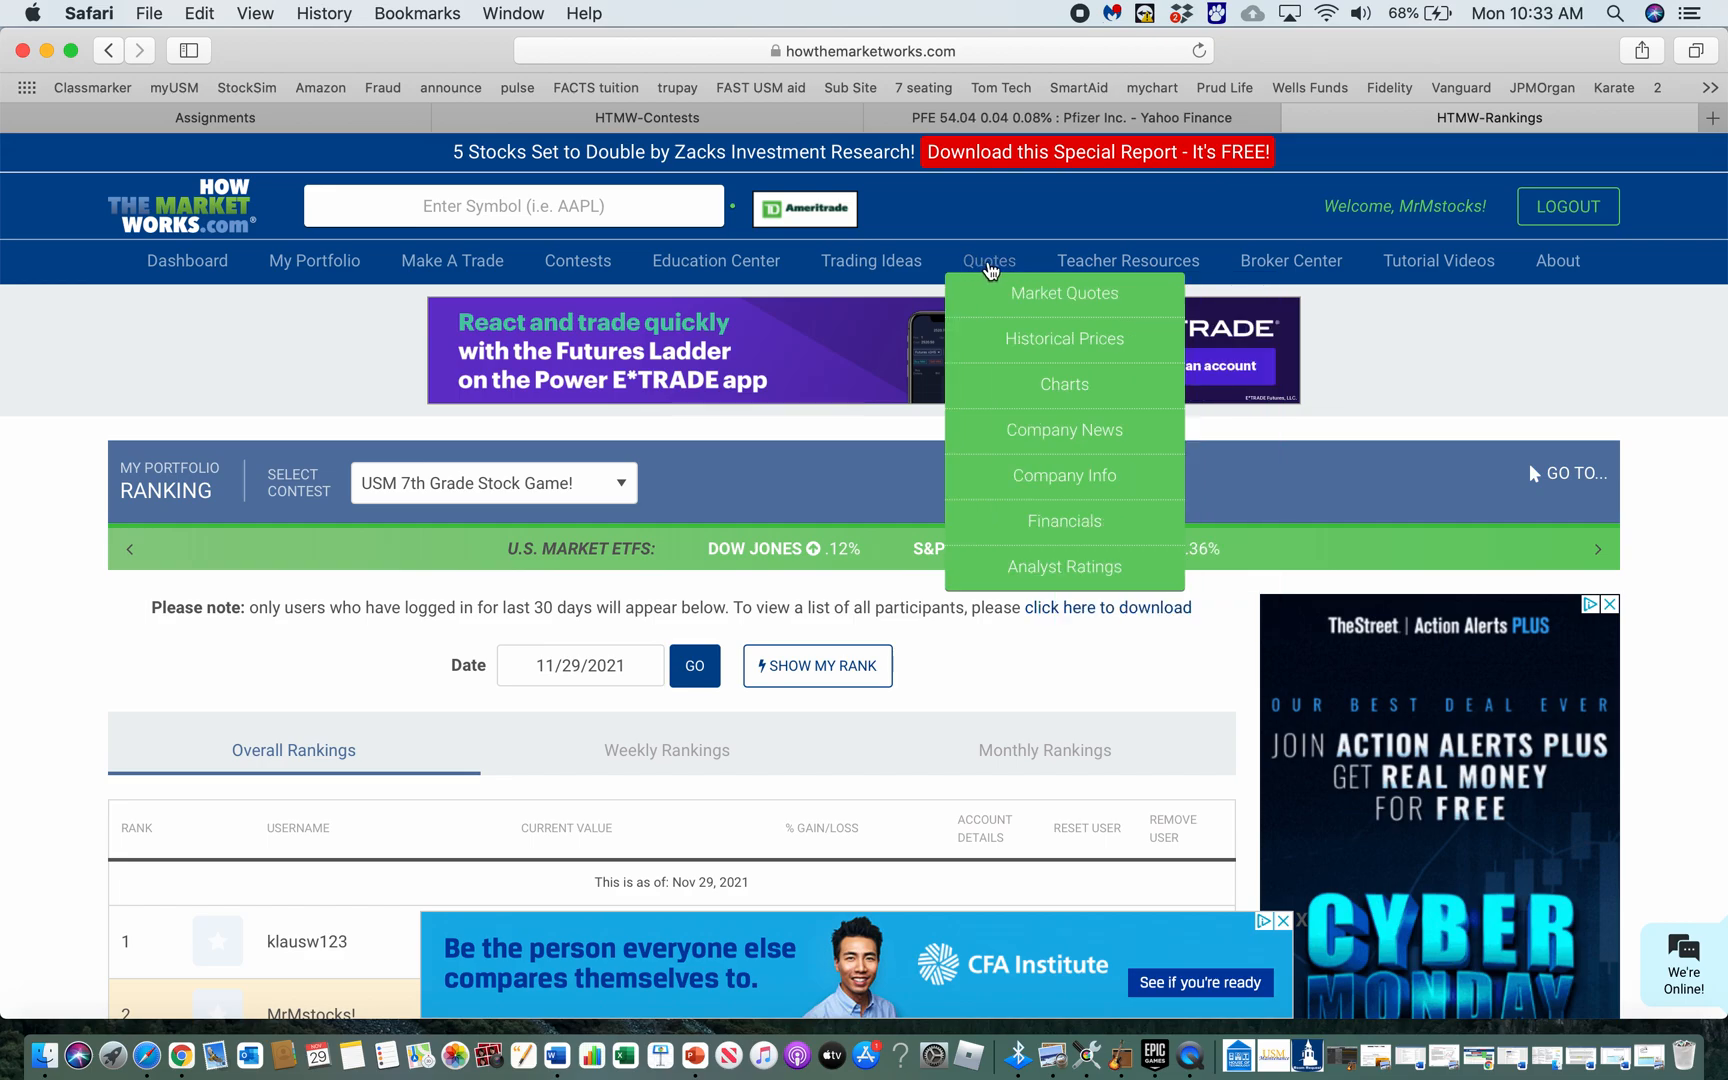
{"action": "mouse_move", "coordinate": [907, 270]}
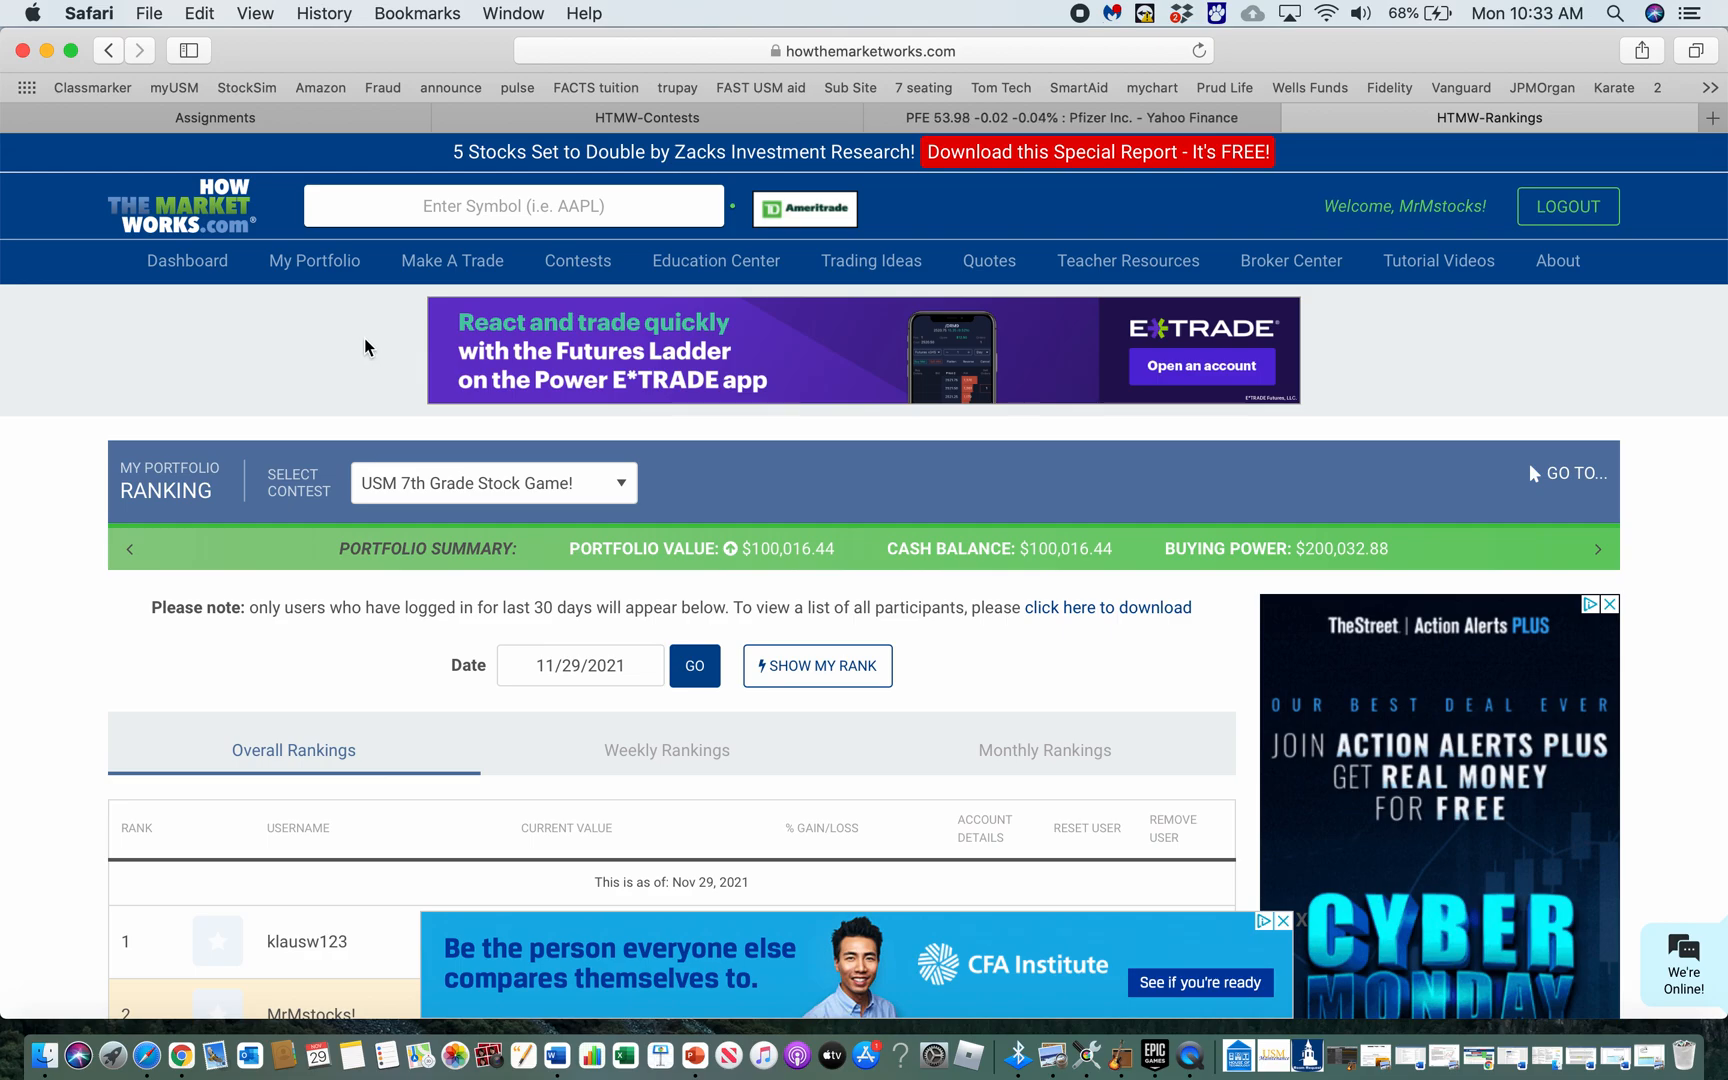
Open the trading page for stocks, ETFs and cryptos and dismiss the floating video over the order form
{"action": "mouse_move", "coordinate": [445, 264]}
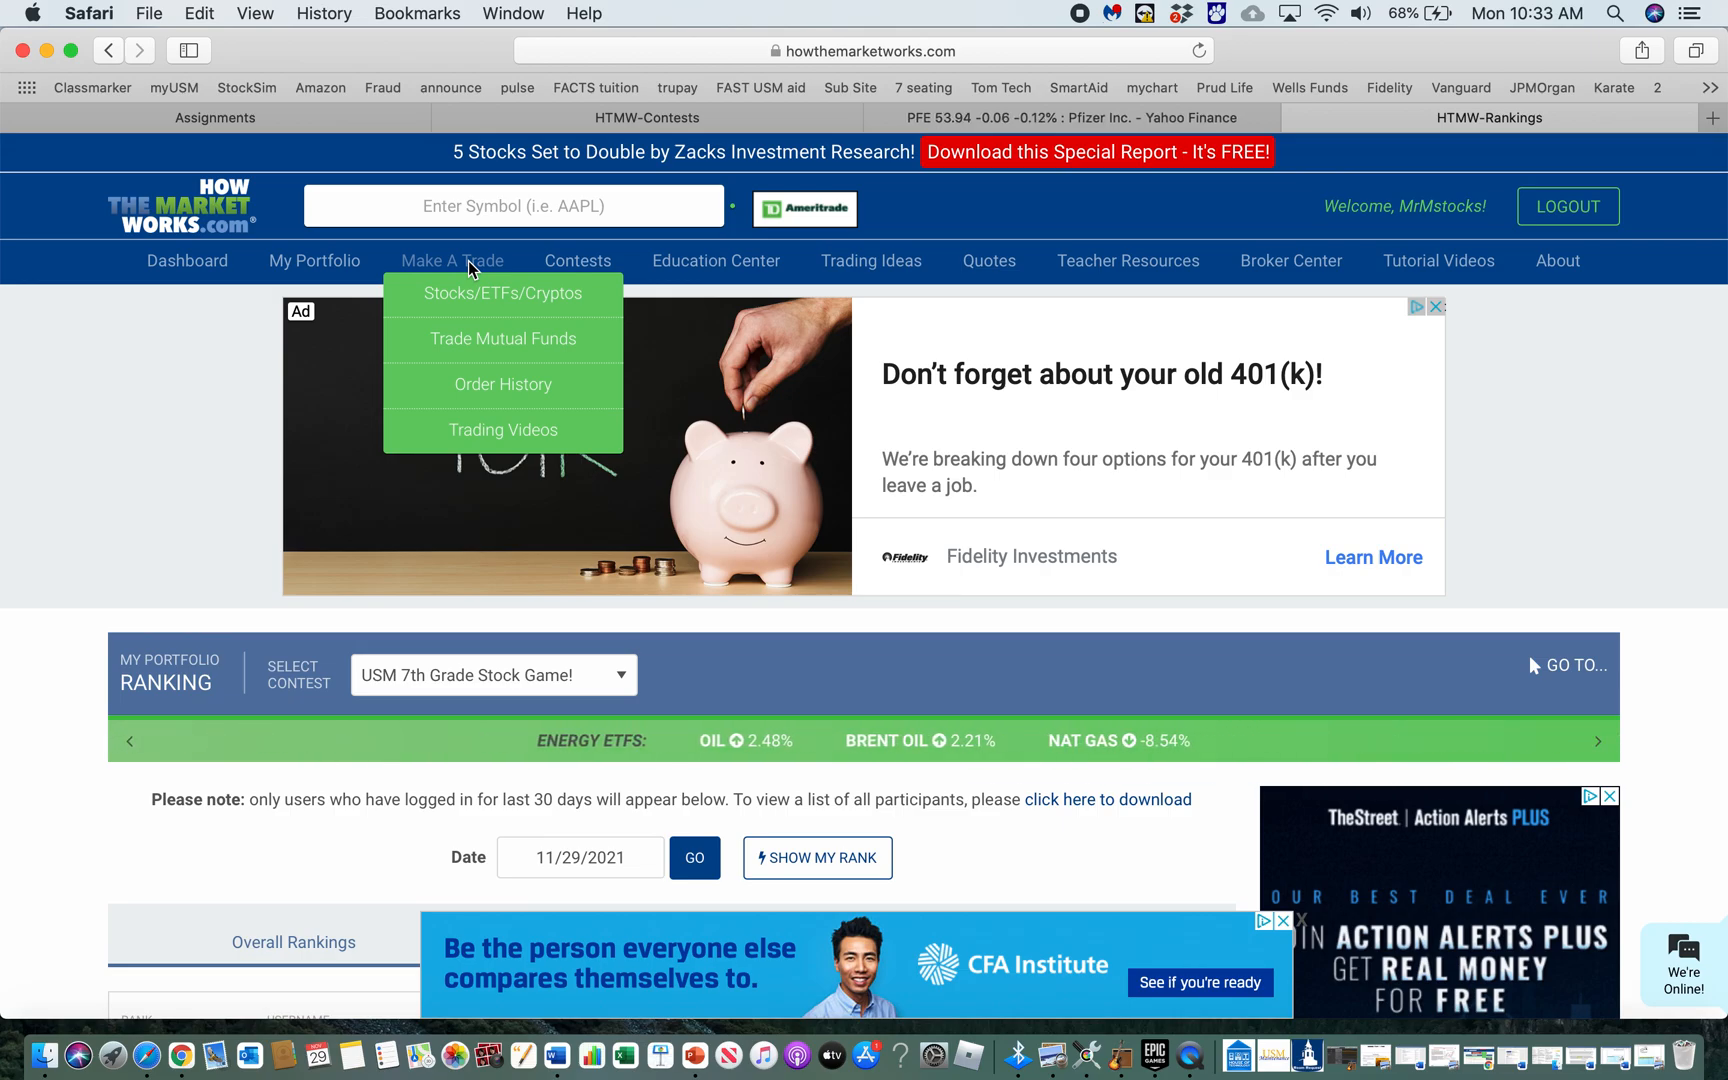
{"action": "left_click", "coordinate": [490, 294]}
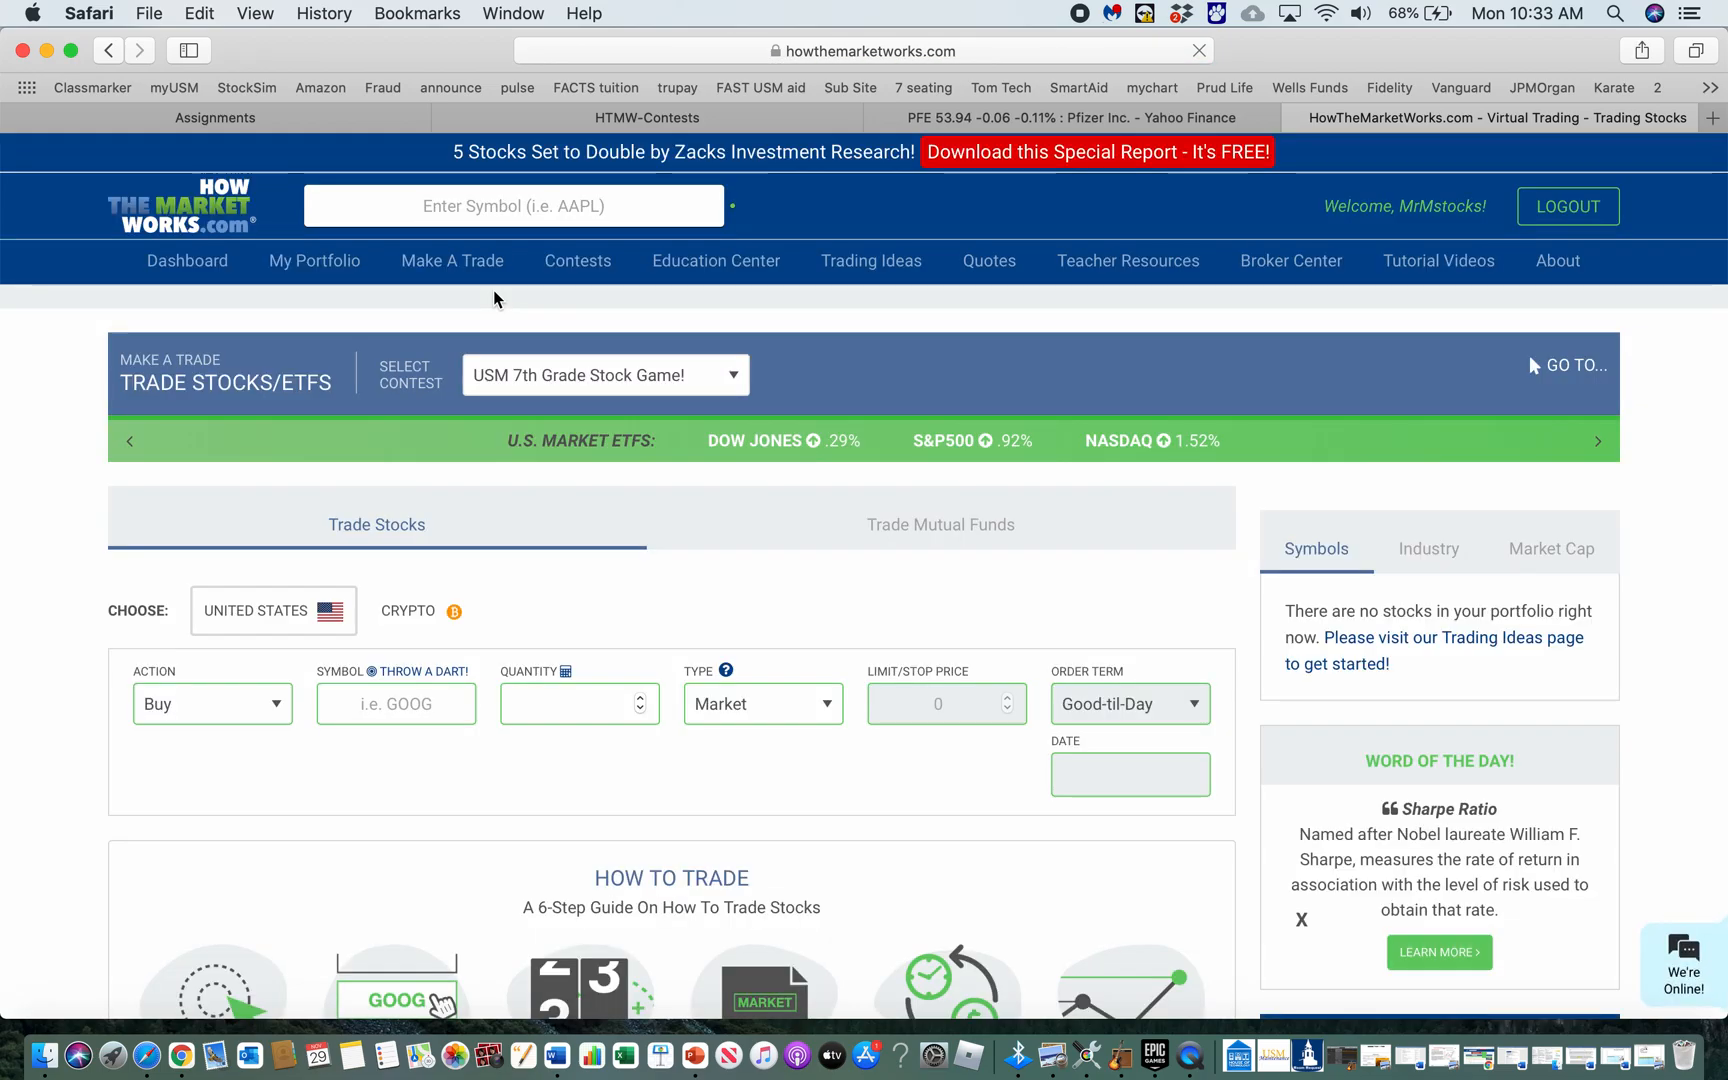
{"action": "scroll", "coordinate": [66, 617], "scroll_direction": "down", "scroll_amount": 5}
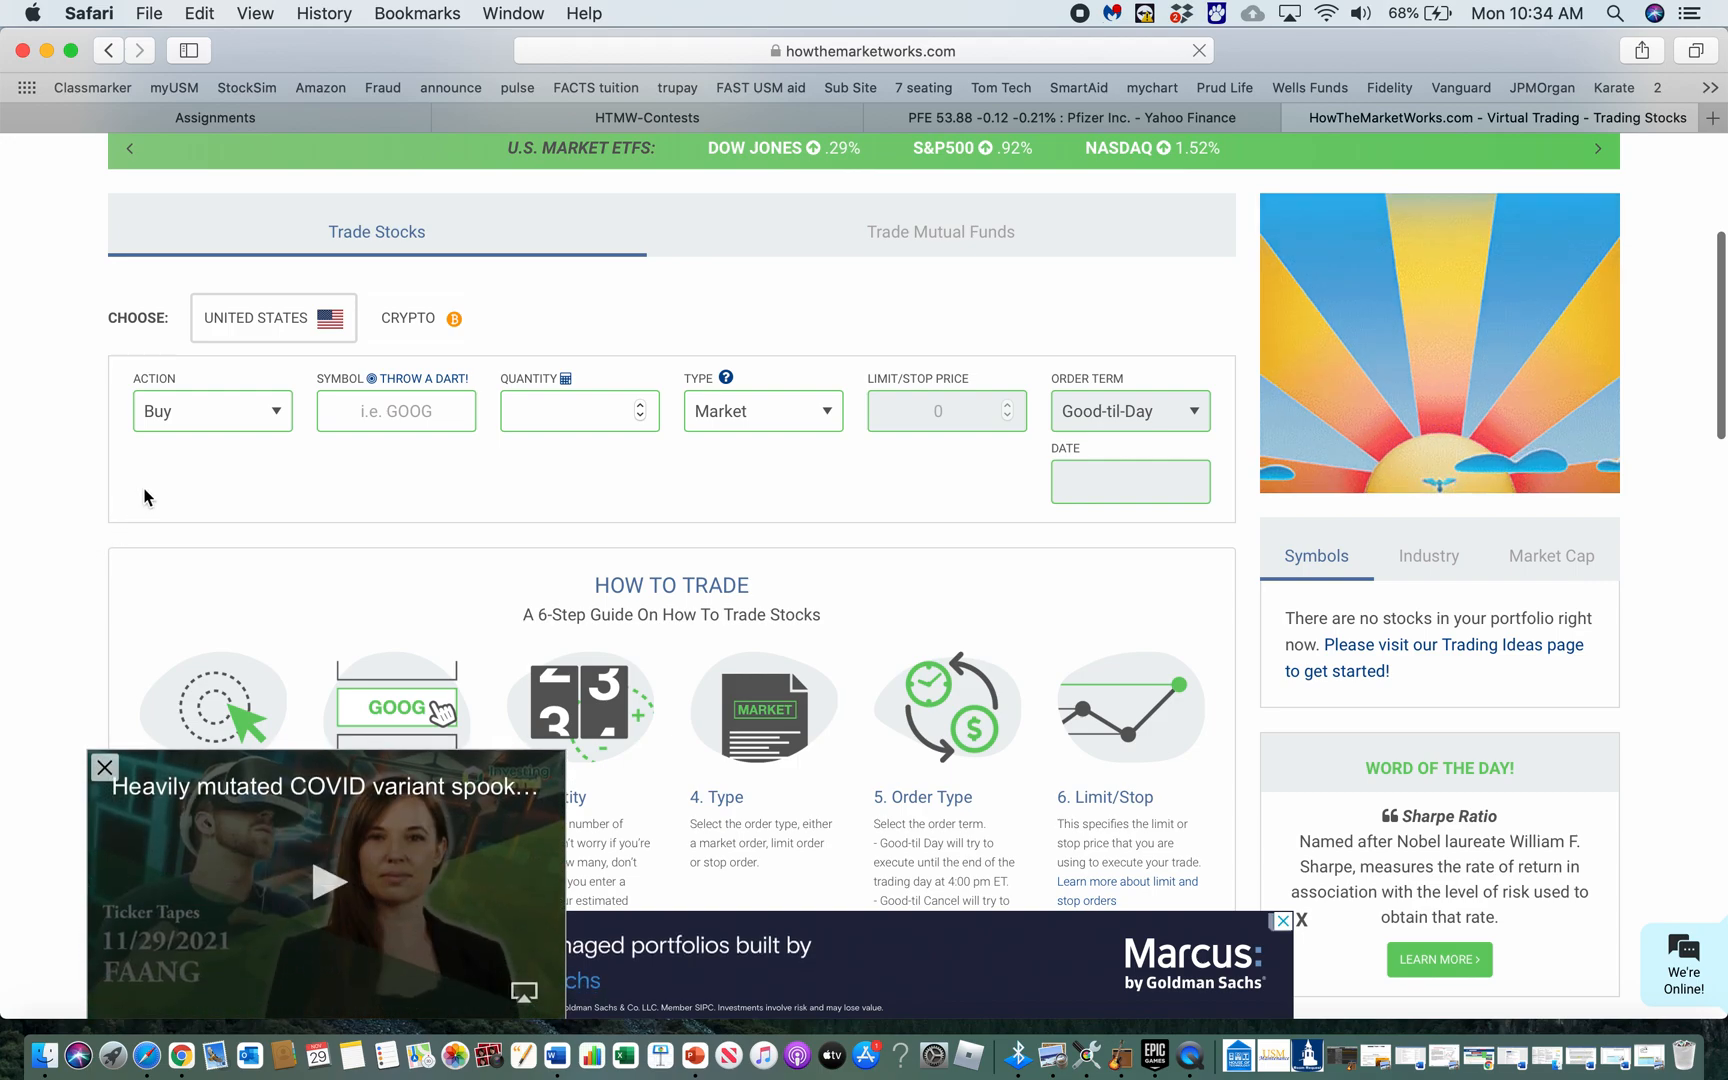
{"action": "left_click", "coordinate": [104, 767]}
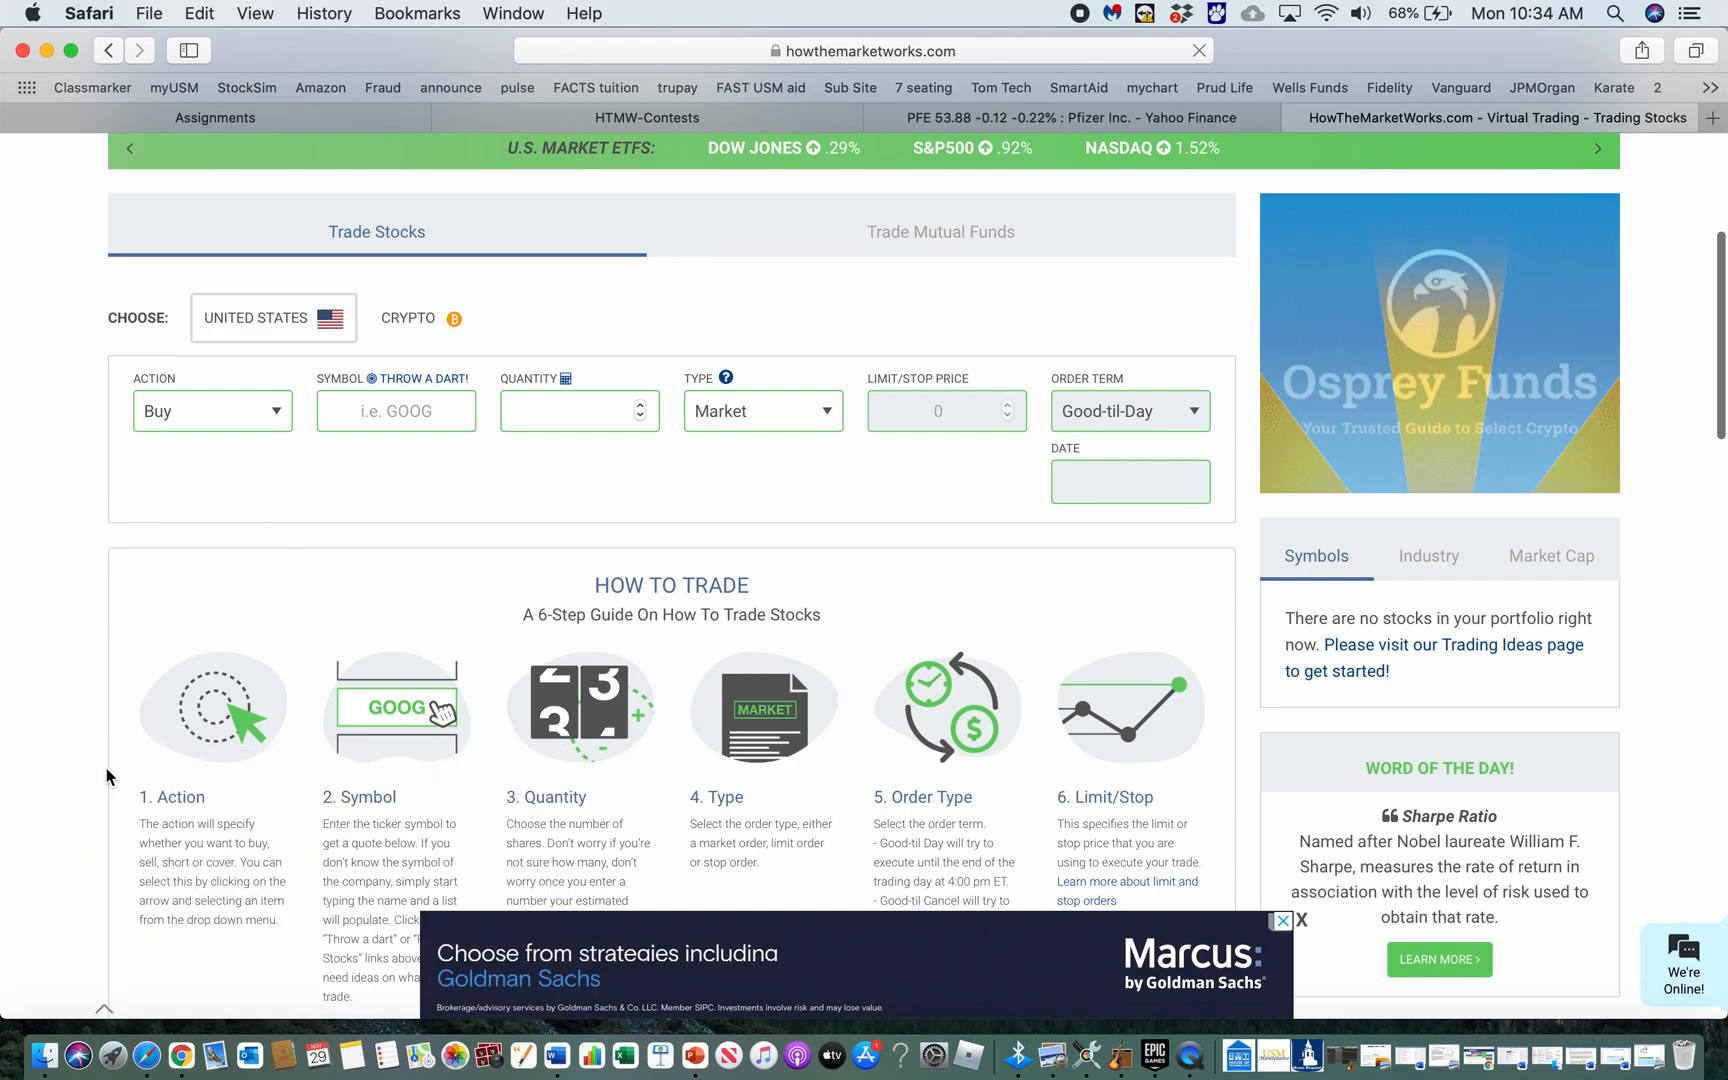
Set the order action to Buy and choose PFE (Pfizer Inc., Equities - NYSE) as the symbol
{"action": "left_click", "coordinate": [274, 416]}
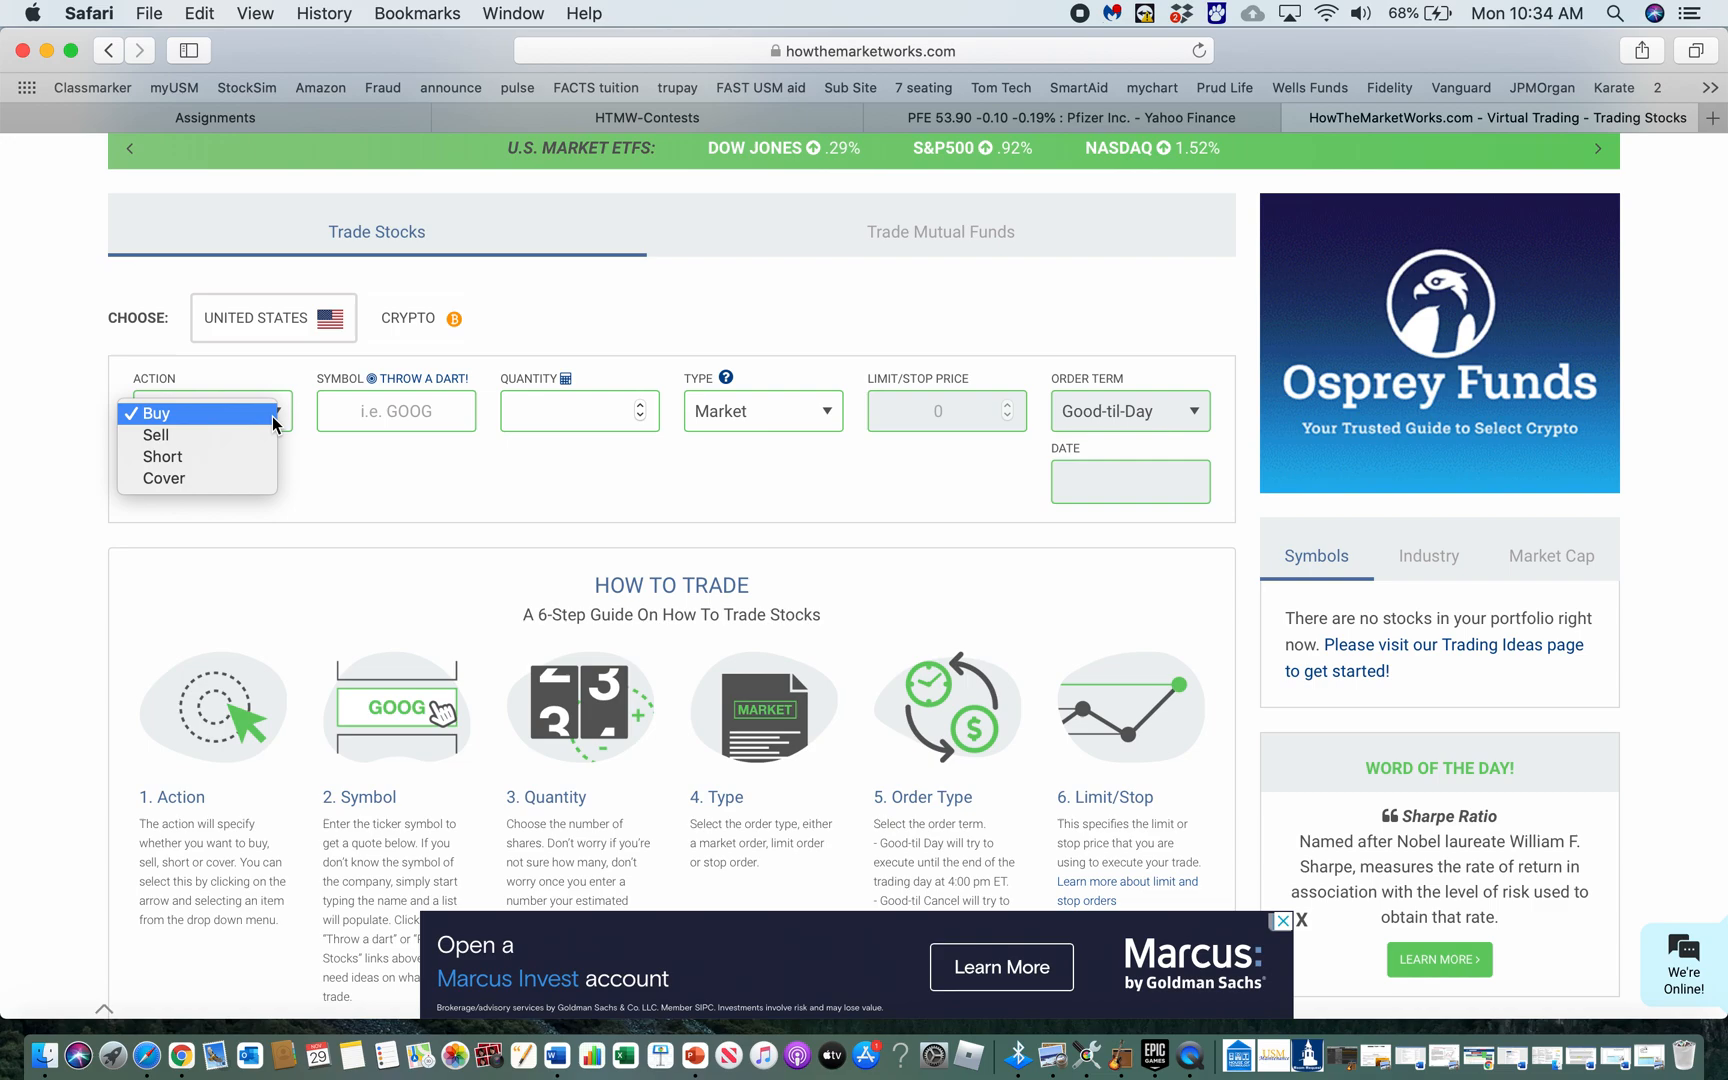
{"action": "left_click", "coordinate": [201, 415]}
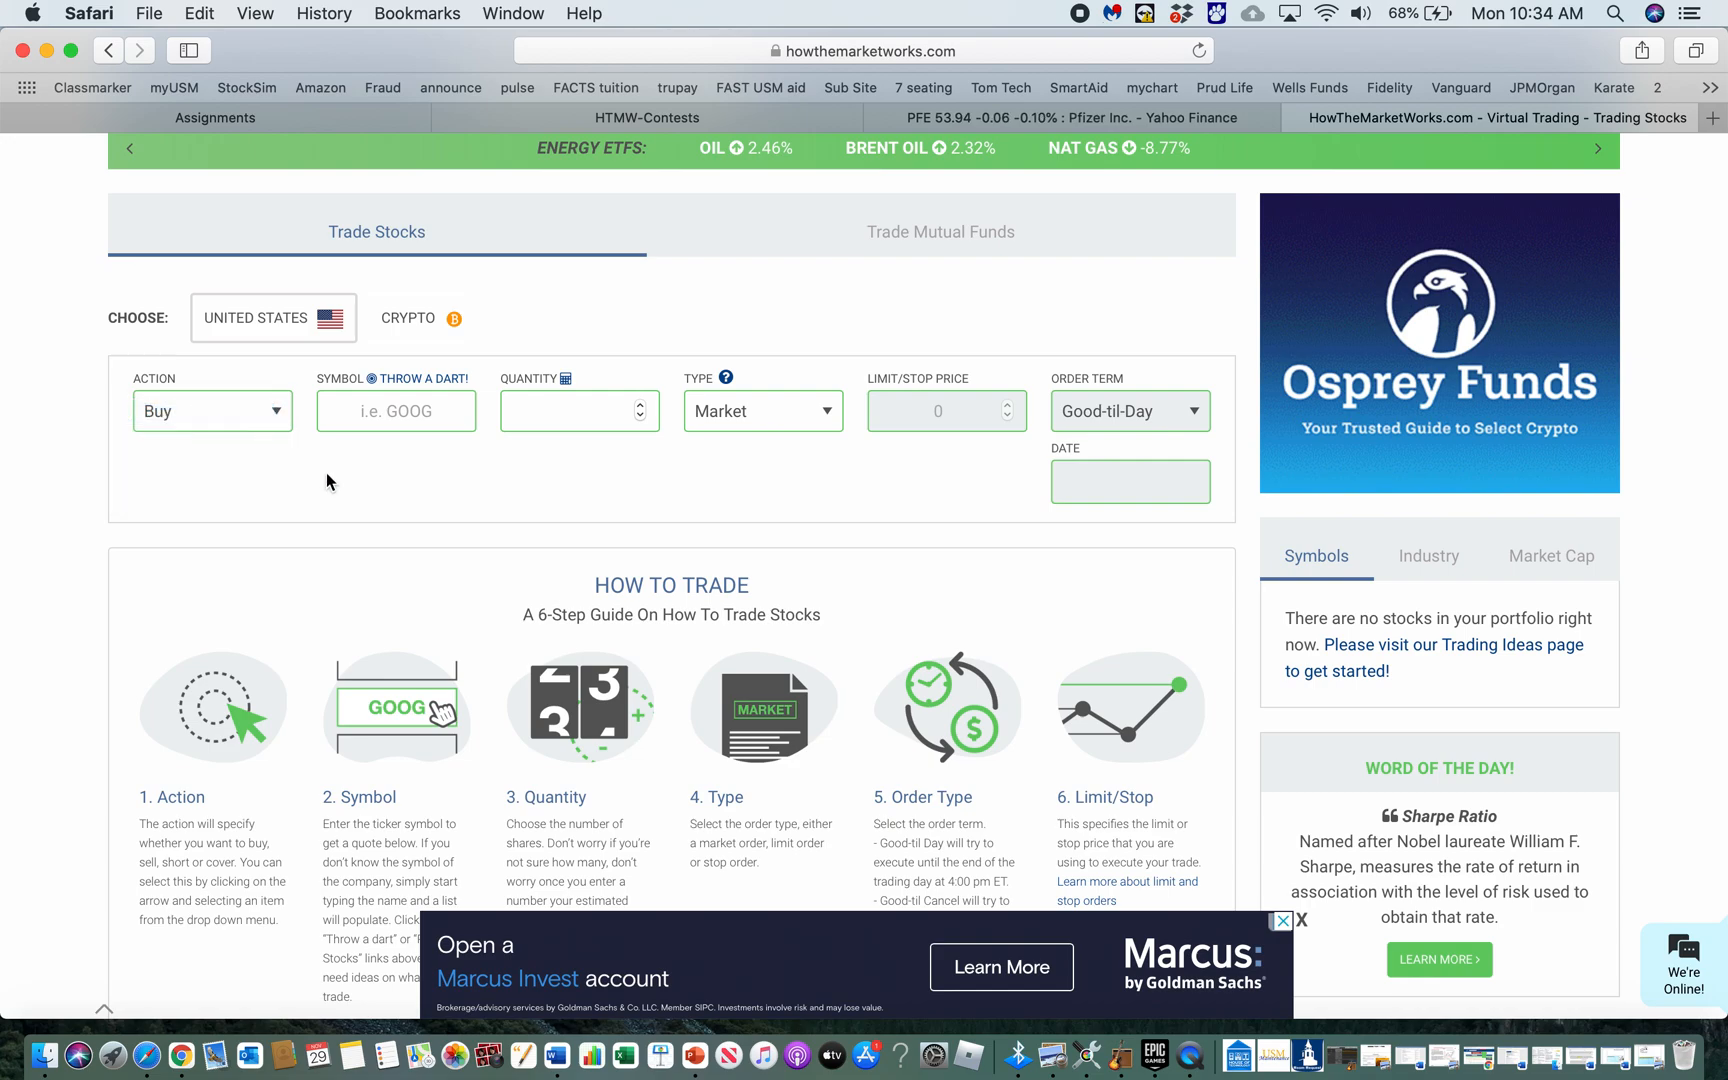
{"action": "left_click", "coordinate": [420, 413]}
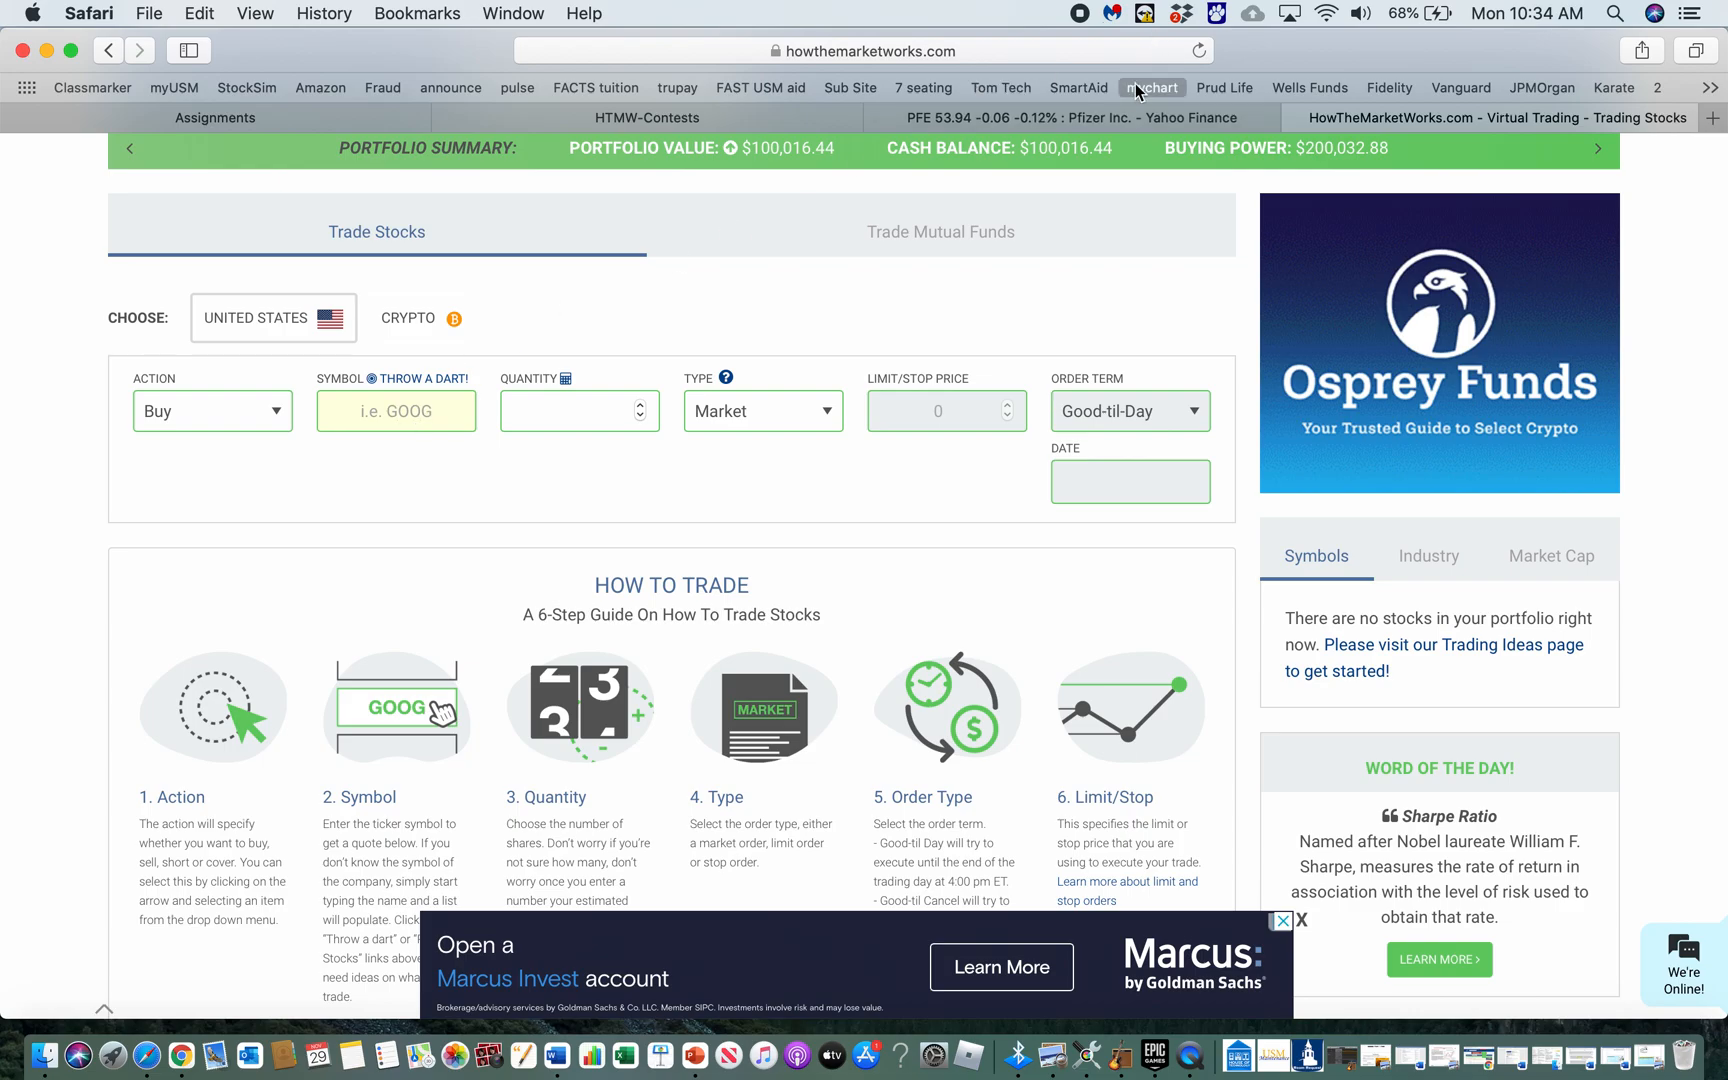
{"action": "left_click", "coordinate": [1115, 122]}
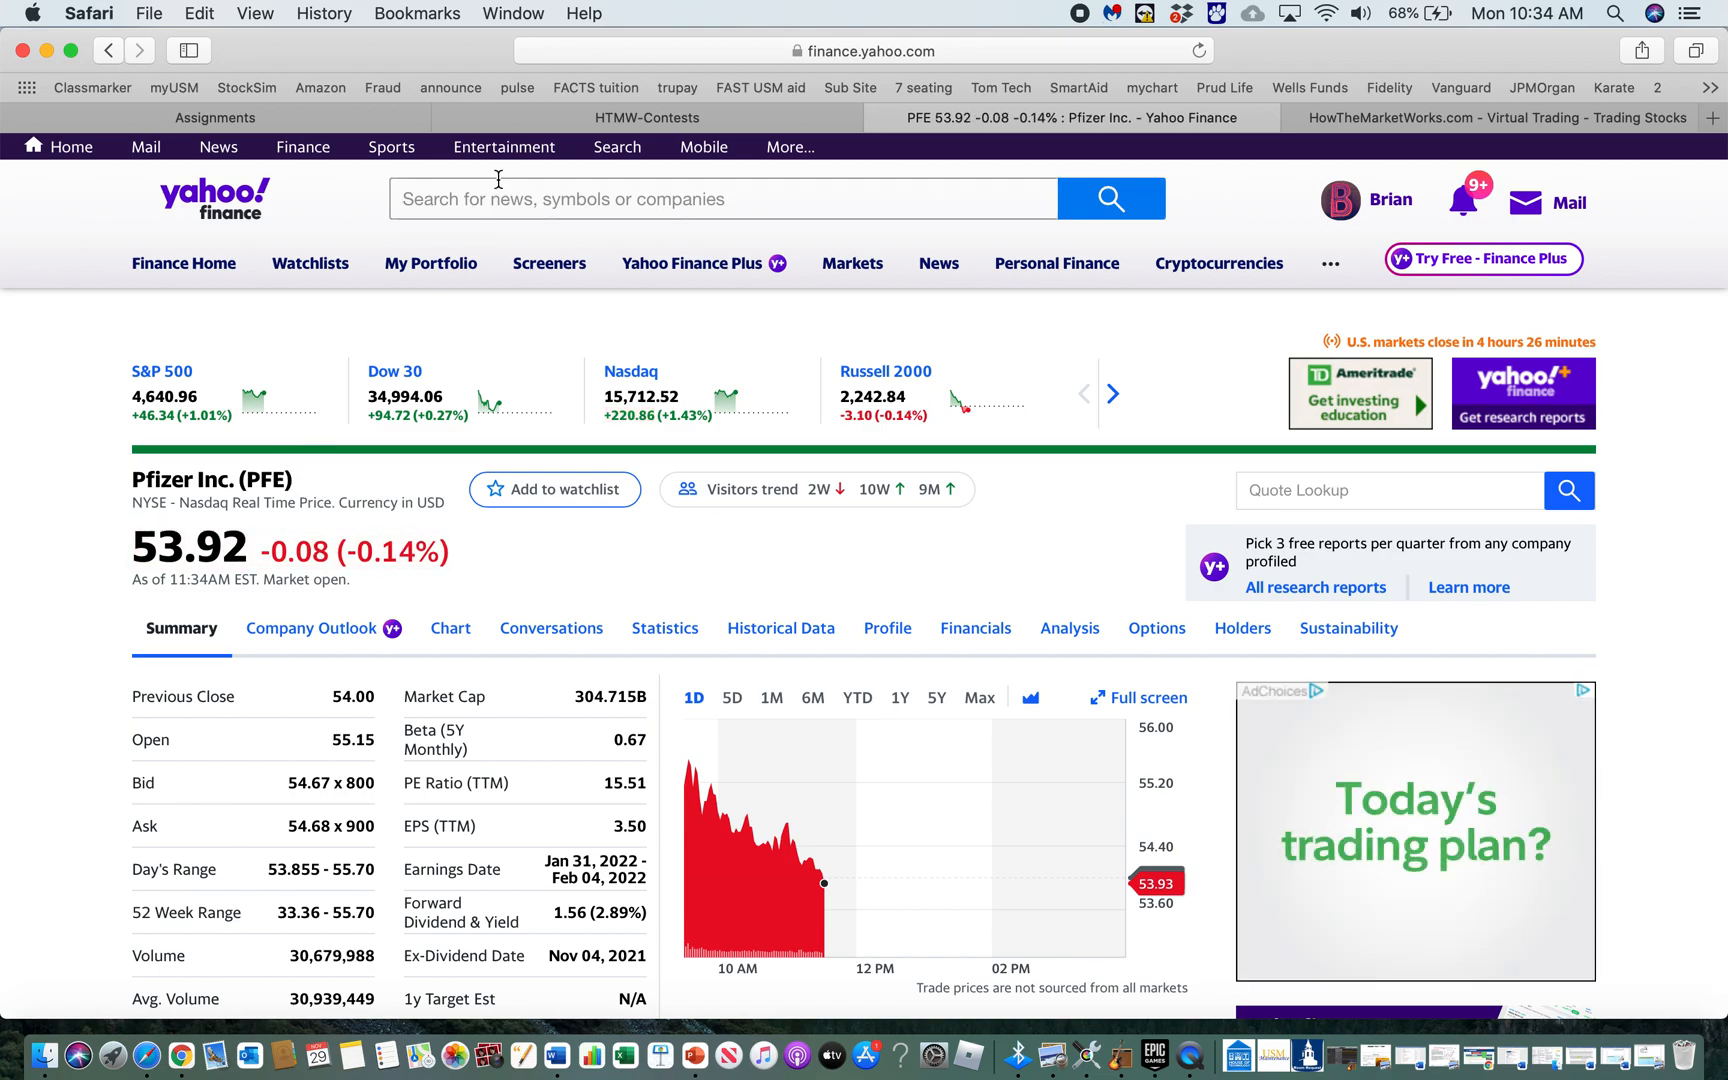
{"action": "left_click", "coordinate": [600, 117]}
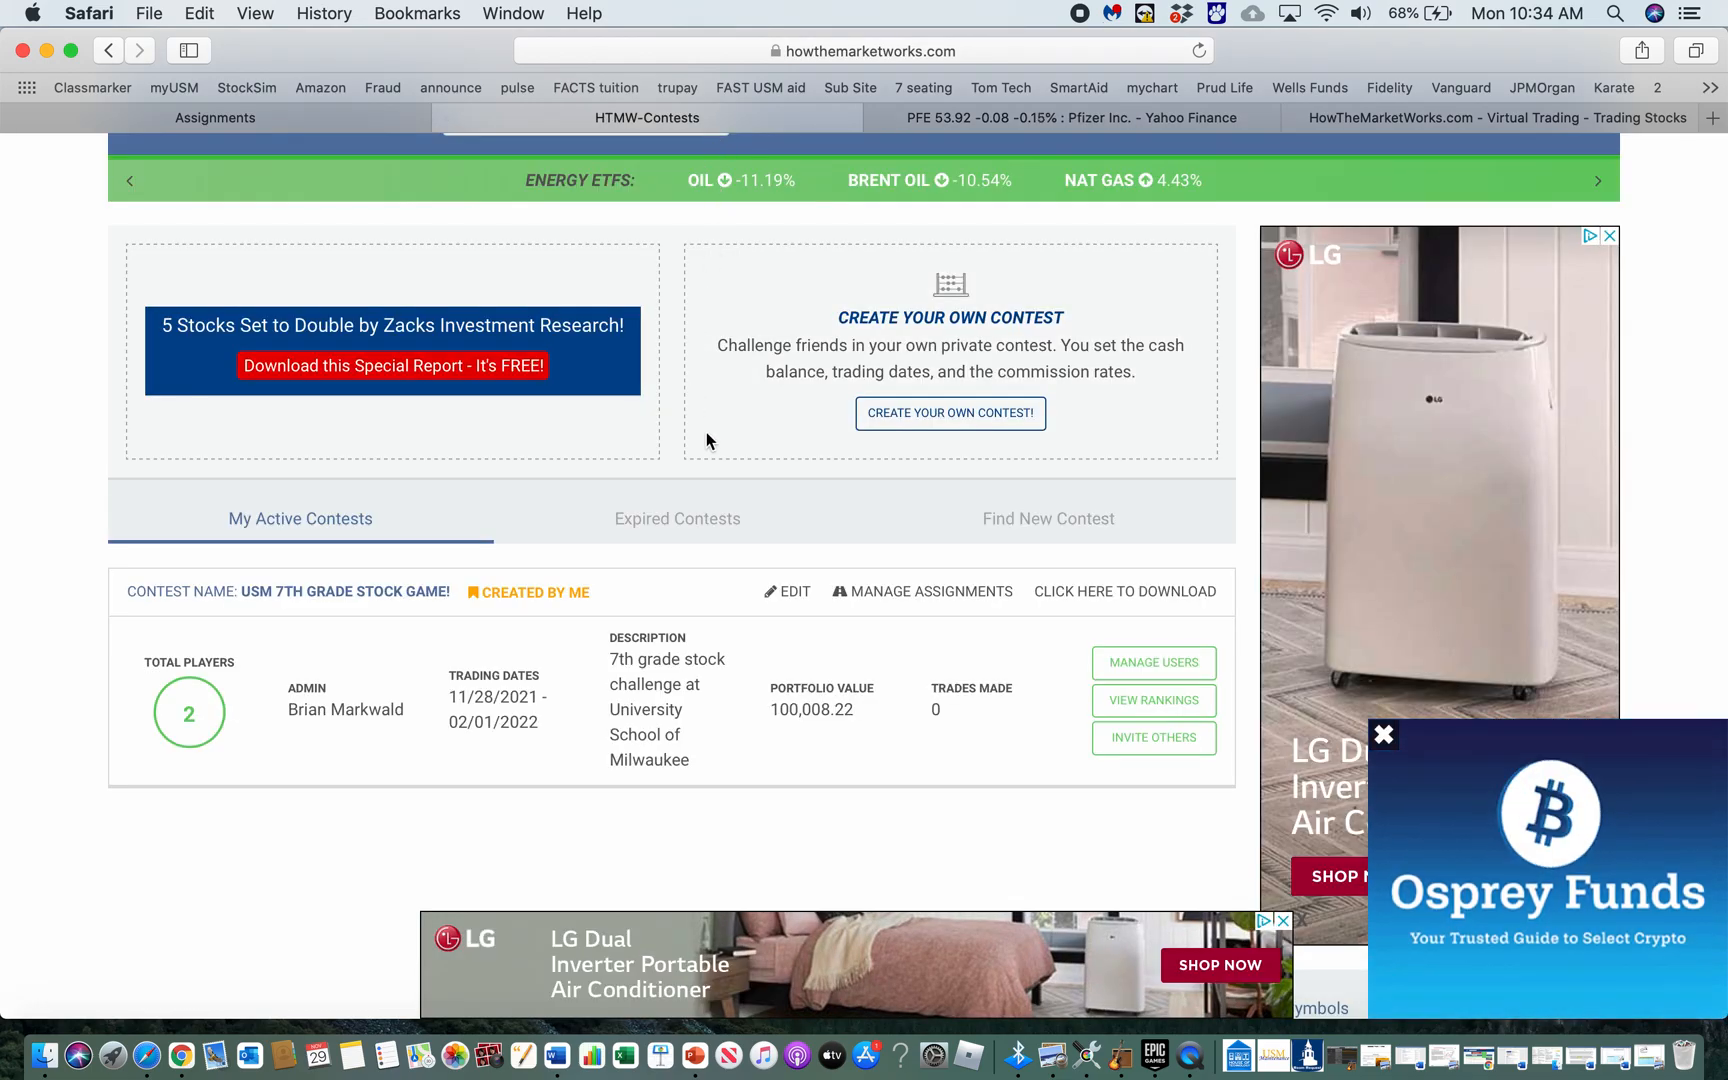
{"action": "left_click", "coordinate": [1457, 120]}
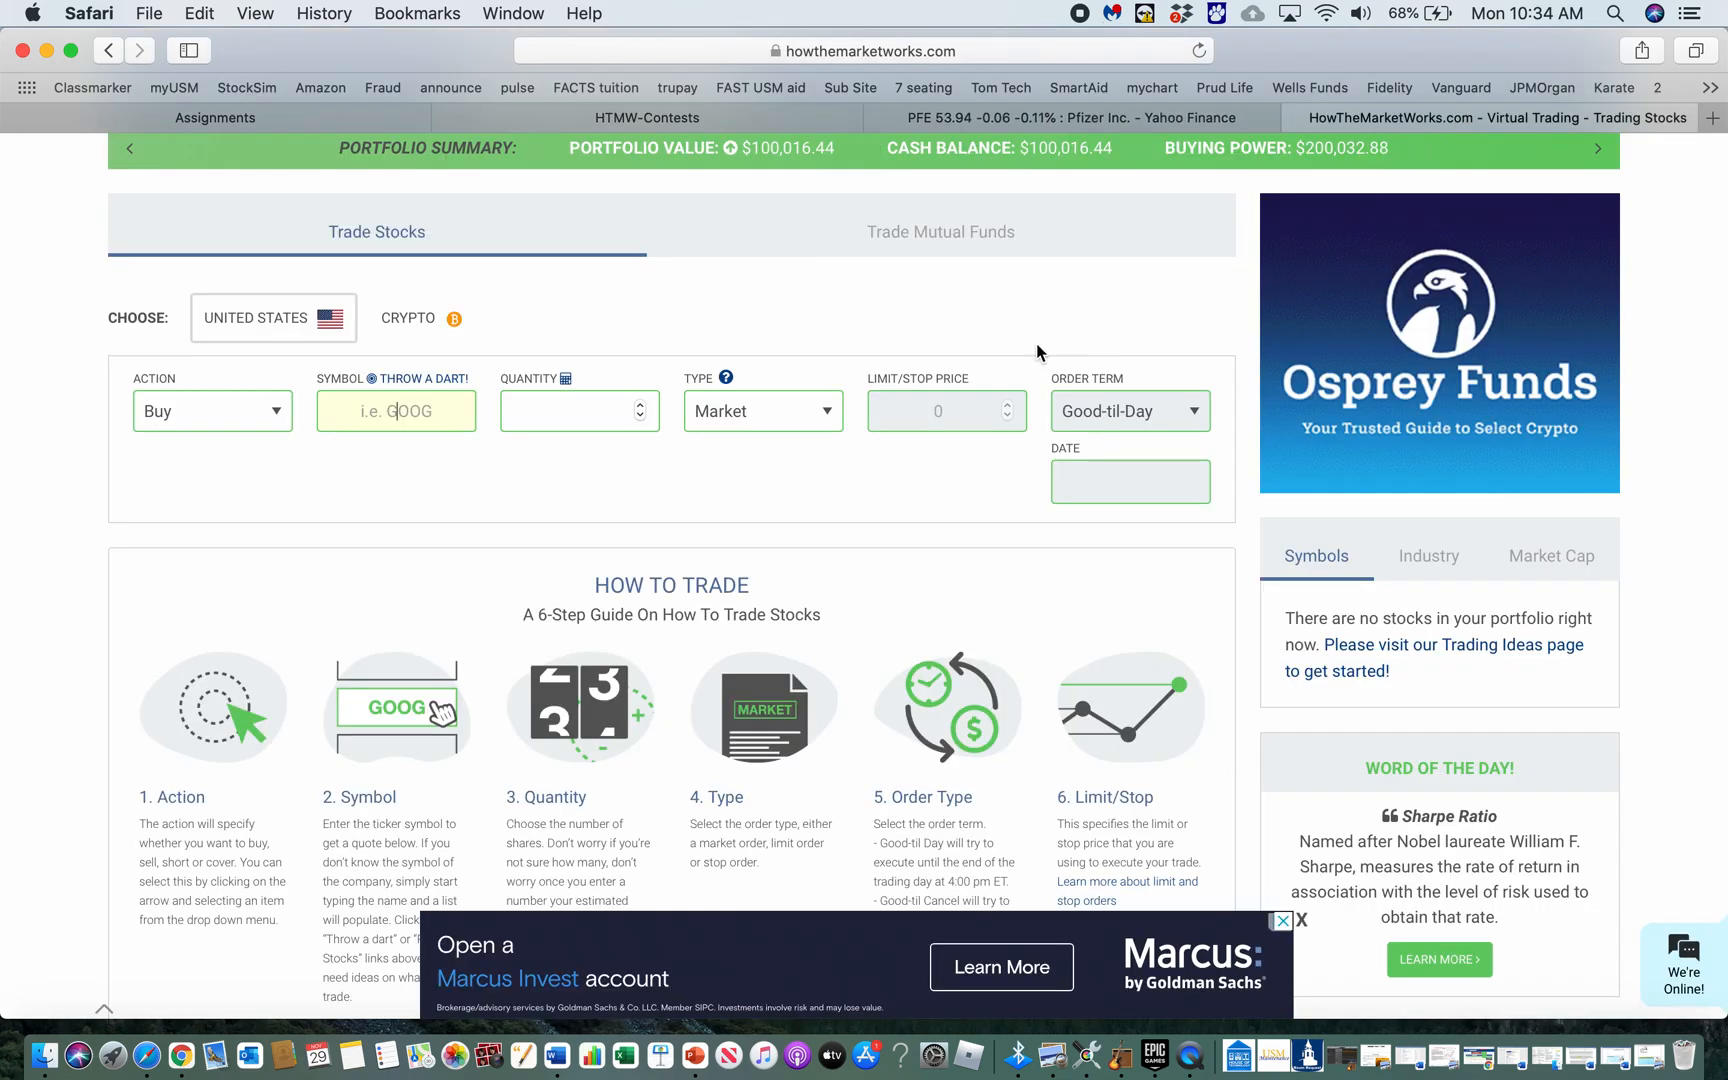
{"action": "type", "text": "pfe"}
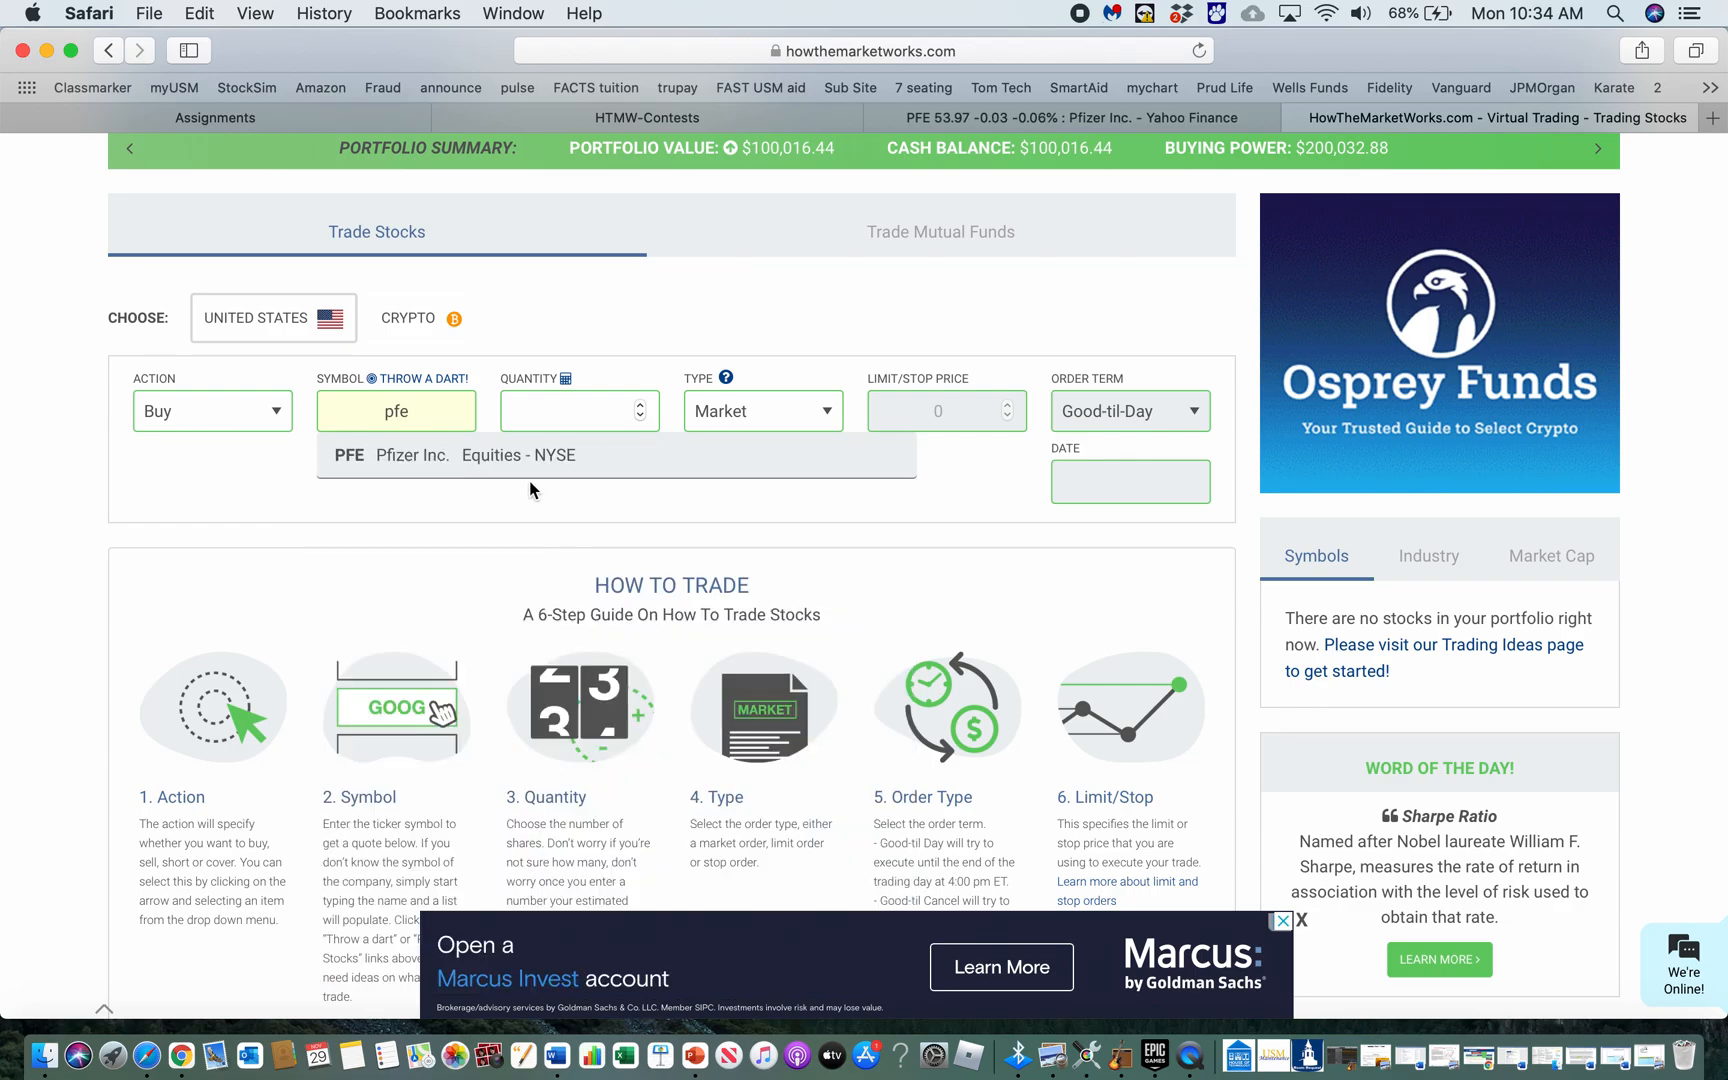
{"action": "left_click", "coordinate": [578, 459]}
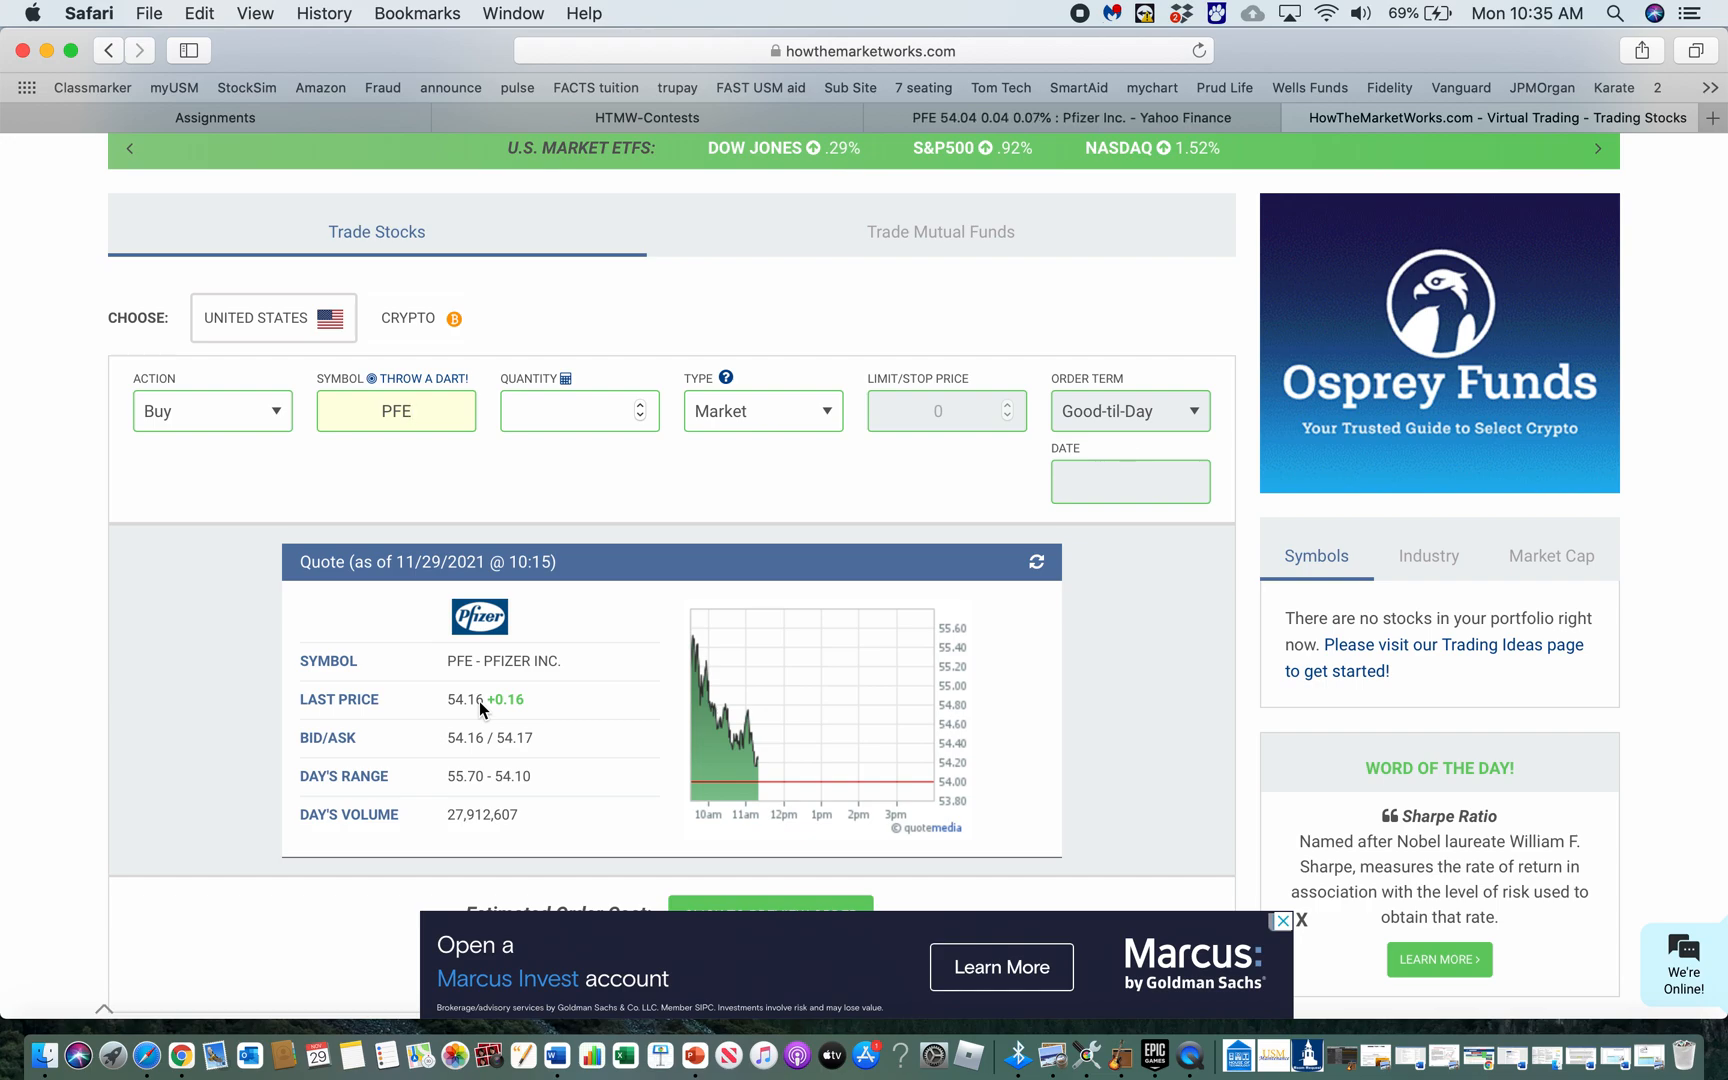
Open the Calculator app and move its window clear of the order form and the Pfizer quote
{"action": "left_click", "coordinate": [1614, 13]}
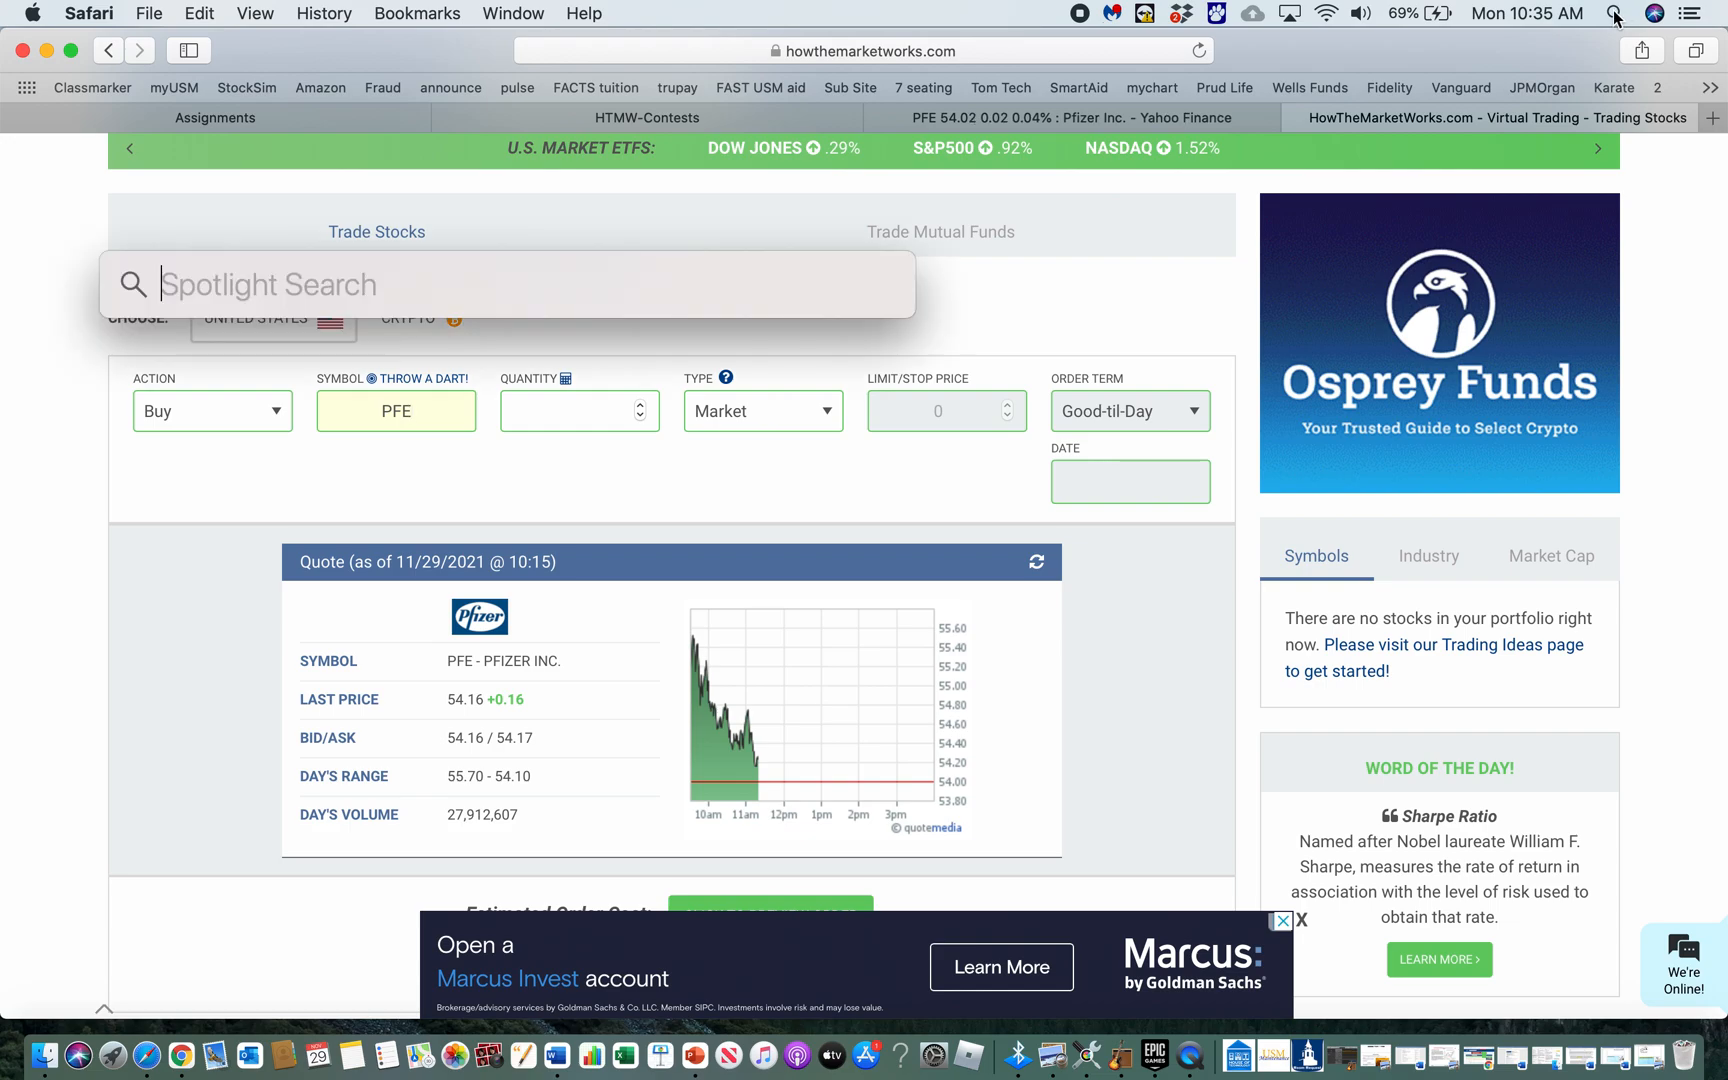
{"action": "type", "text": "cal"}
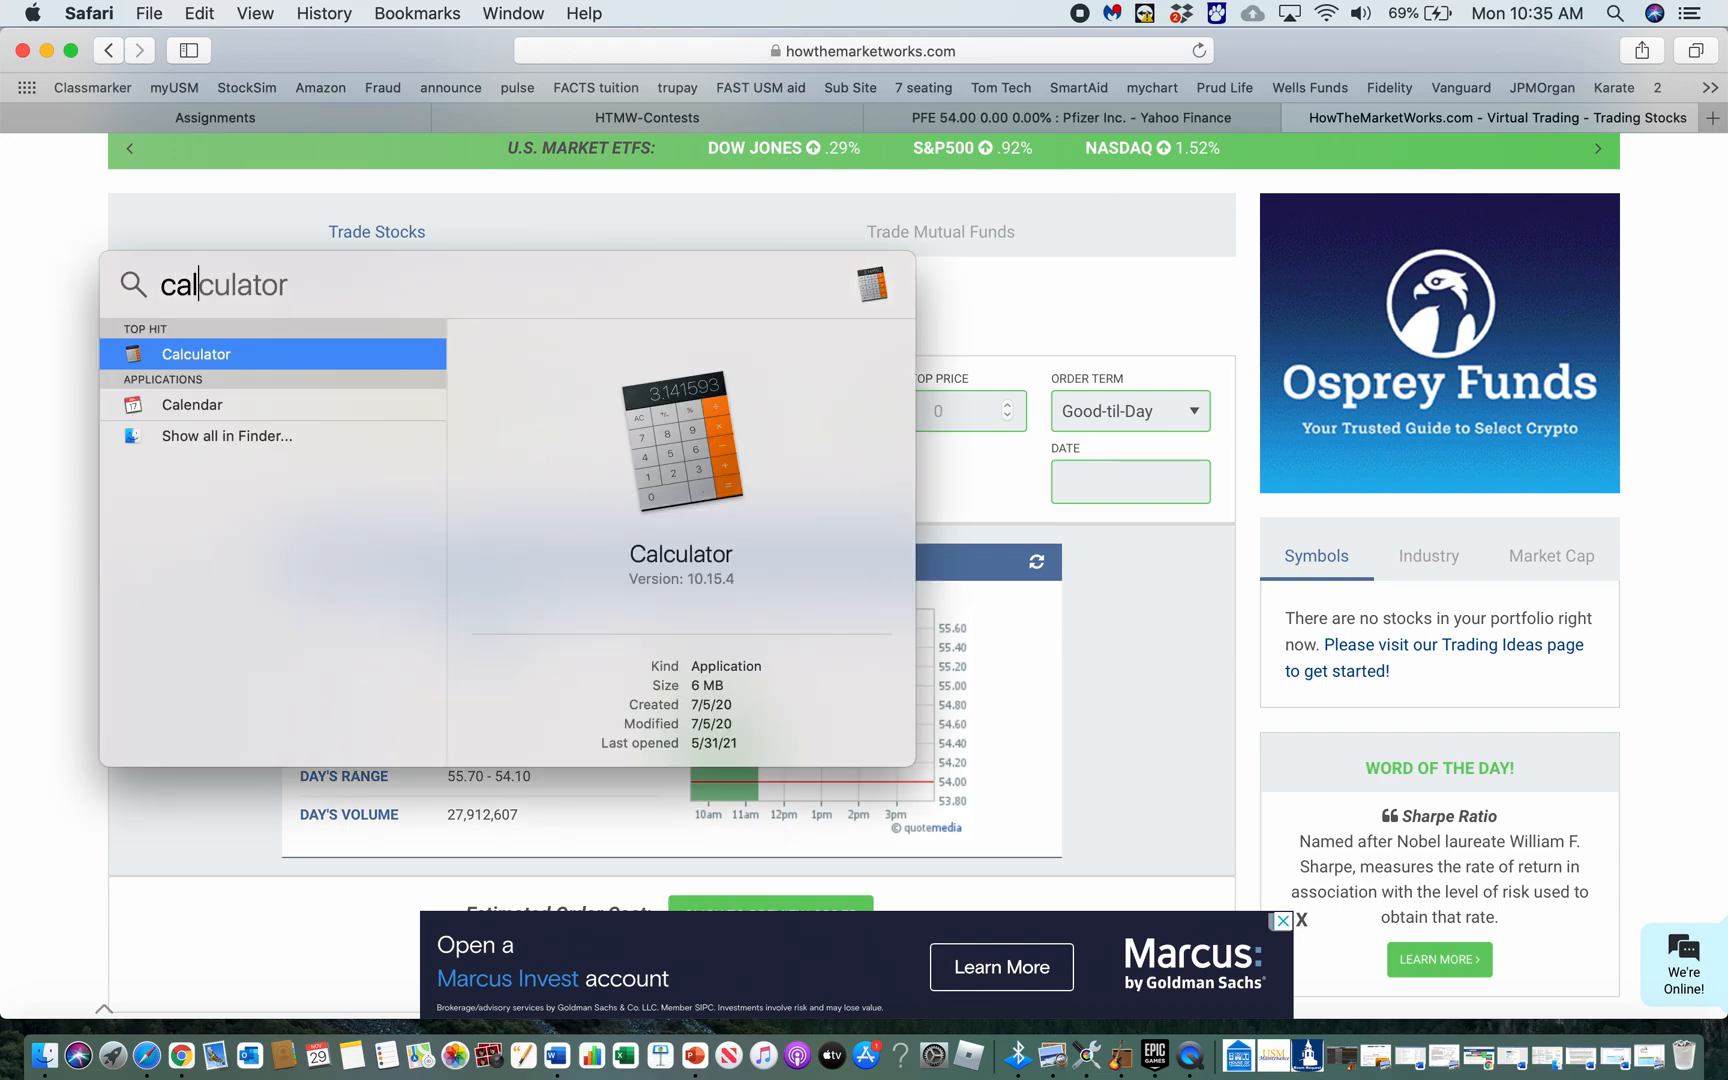
{"action": "key", "text": "Return"}
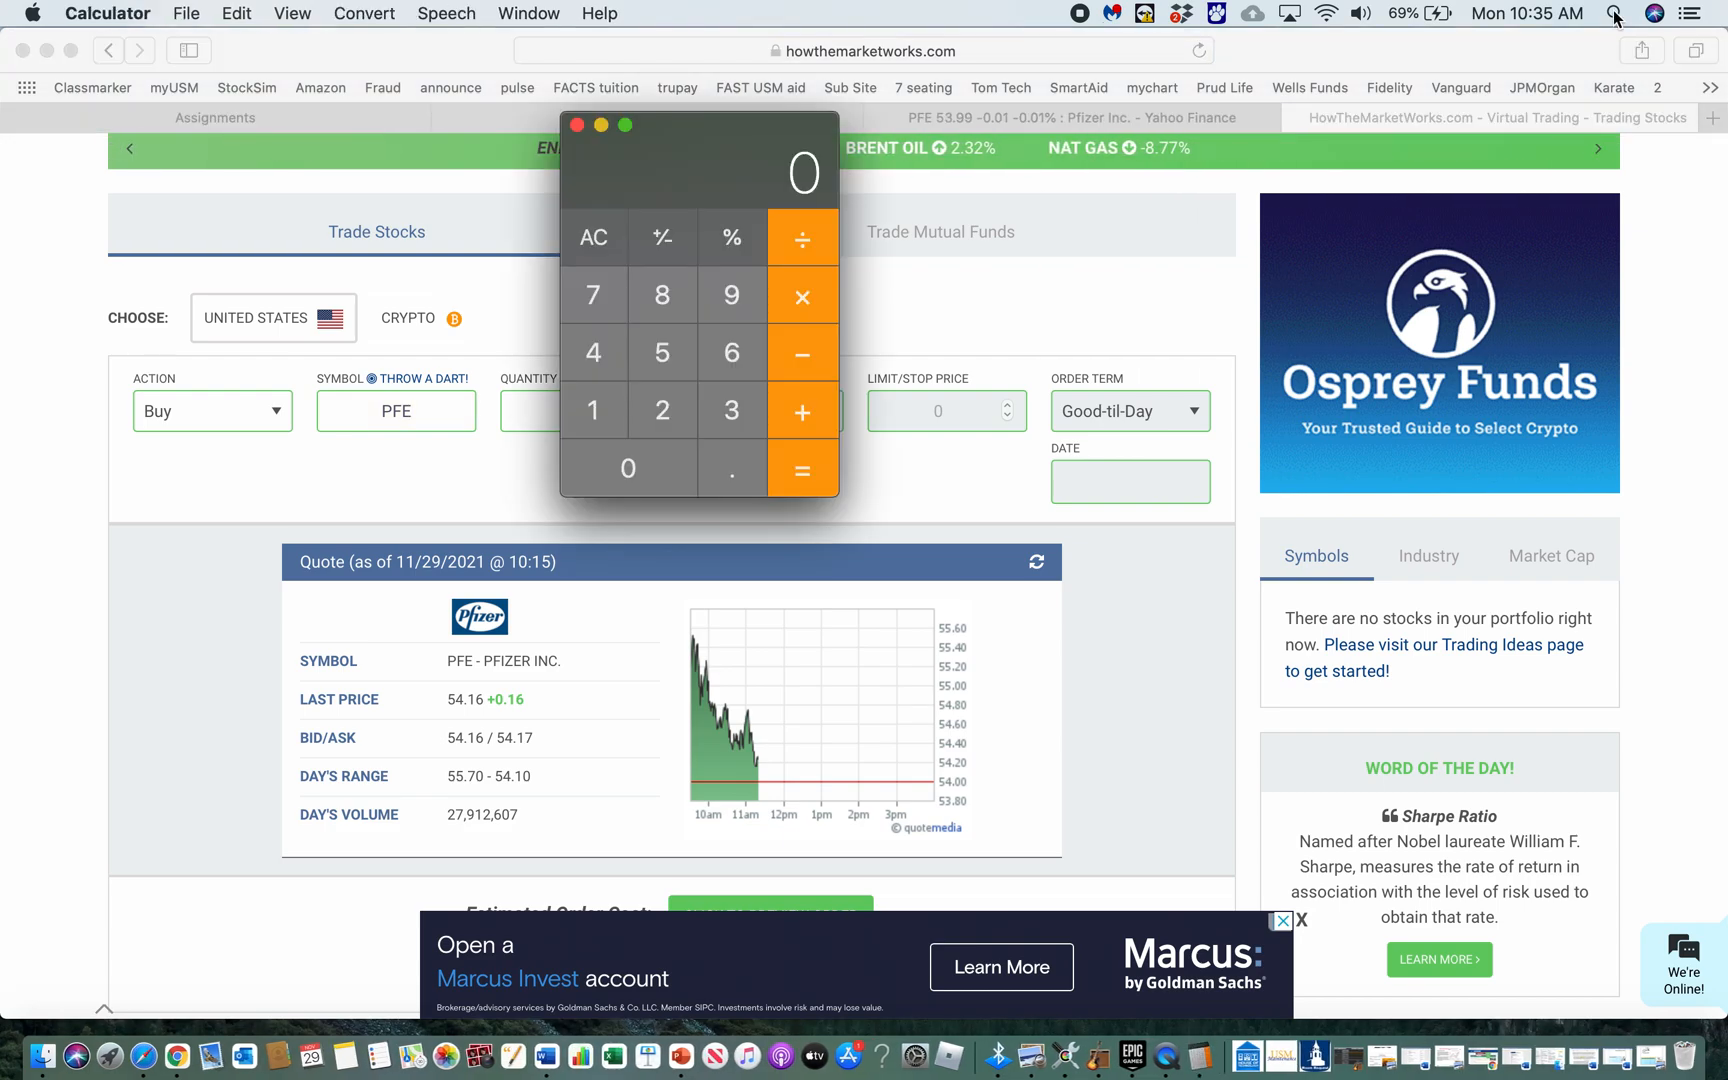
{"action": "left_click_drag", "start_coordinate": [745, 170], "coordinate": [1345, 288]}
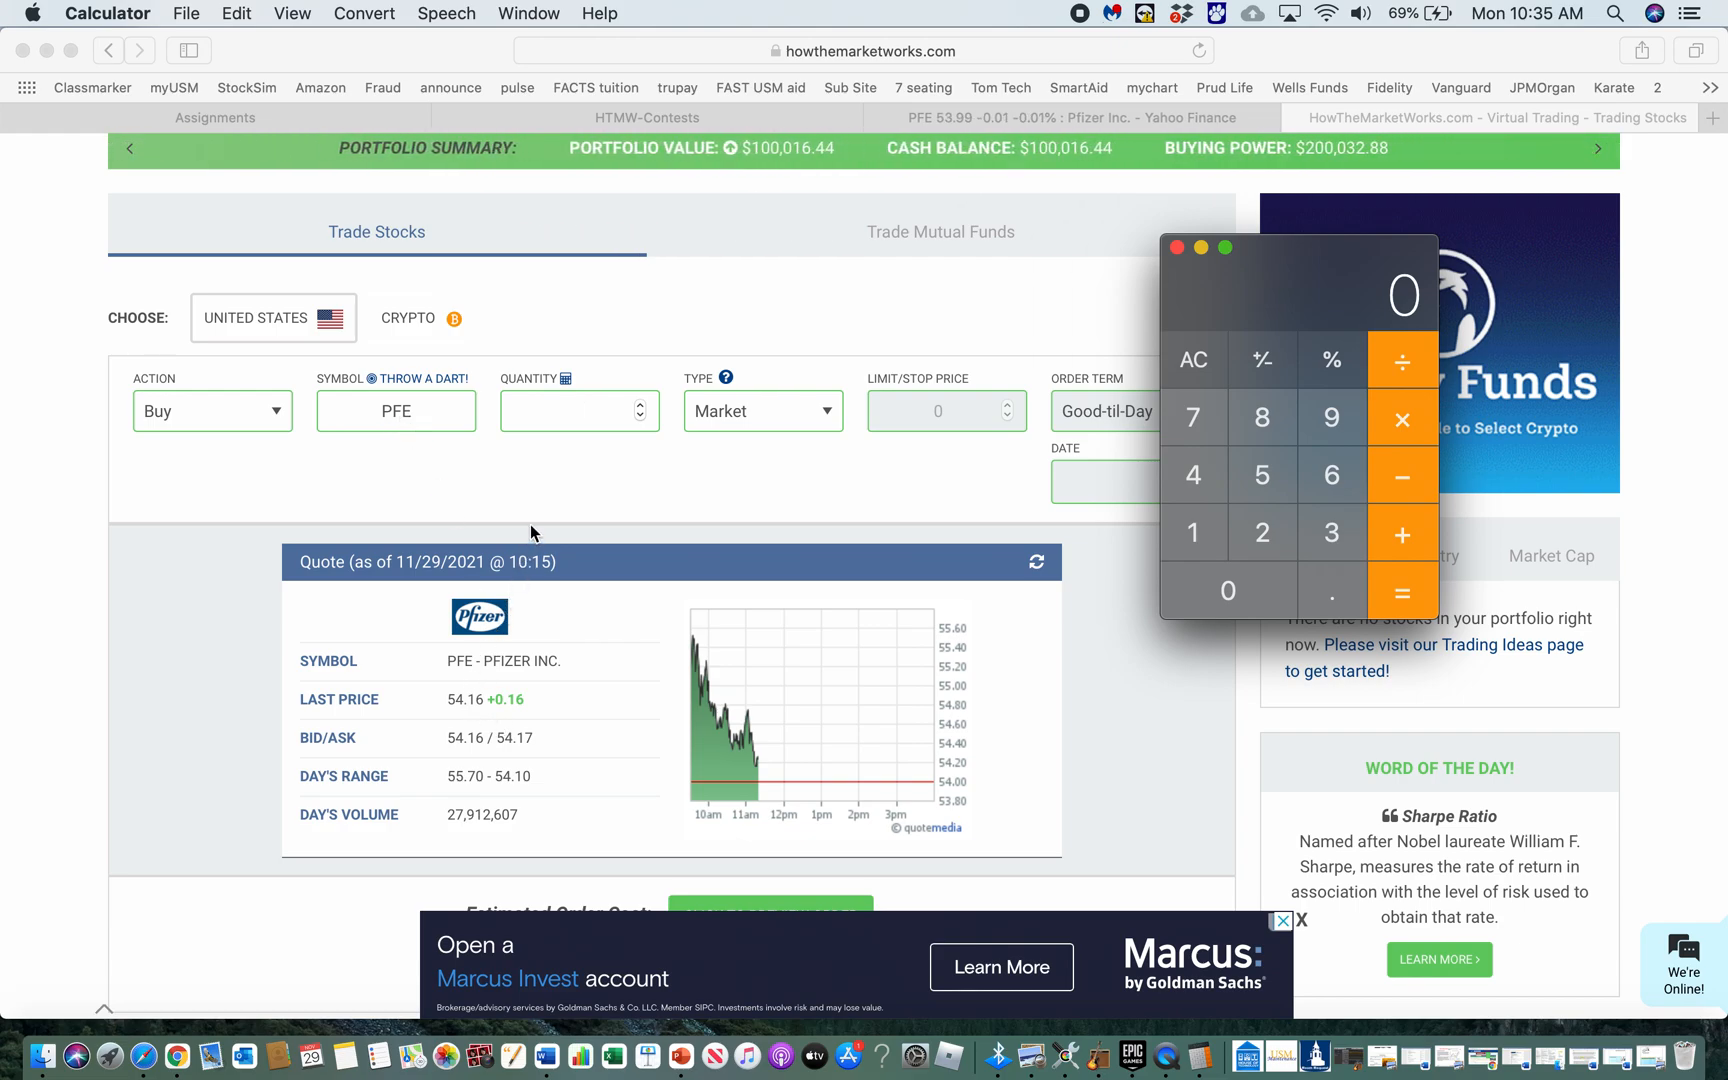
Divide 20000 by 54 in the calculator to work out how many Pfizer shares to order
{"action": "left_click", "coordinate": [1262, 532]}
{"action": "left_click", "coordinate": [1251, 569]}
{"action": "left_click", "coordinate": [1251, 569]}
{"action": "left_click", "coordinate": [1251, 571]}
{"action": "left_click", "coordinate": [1251, 577]}
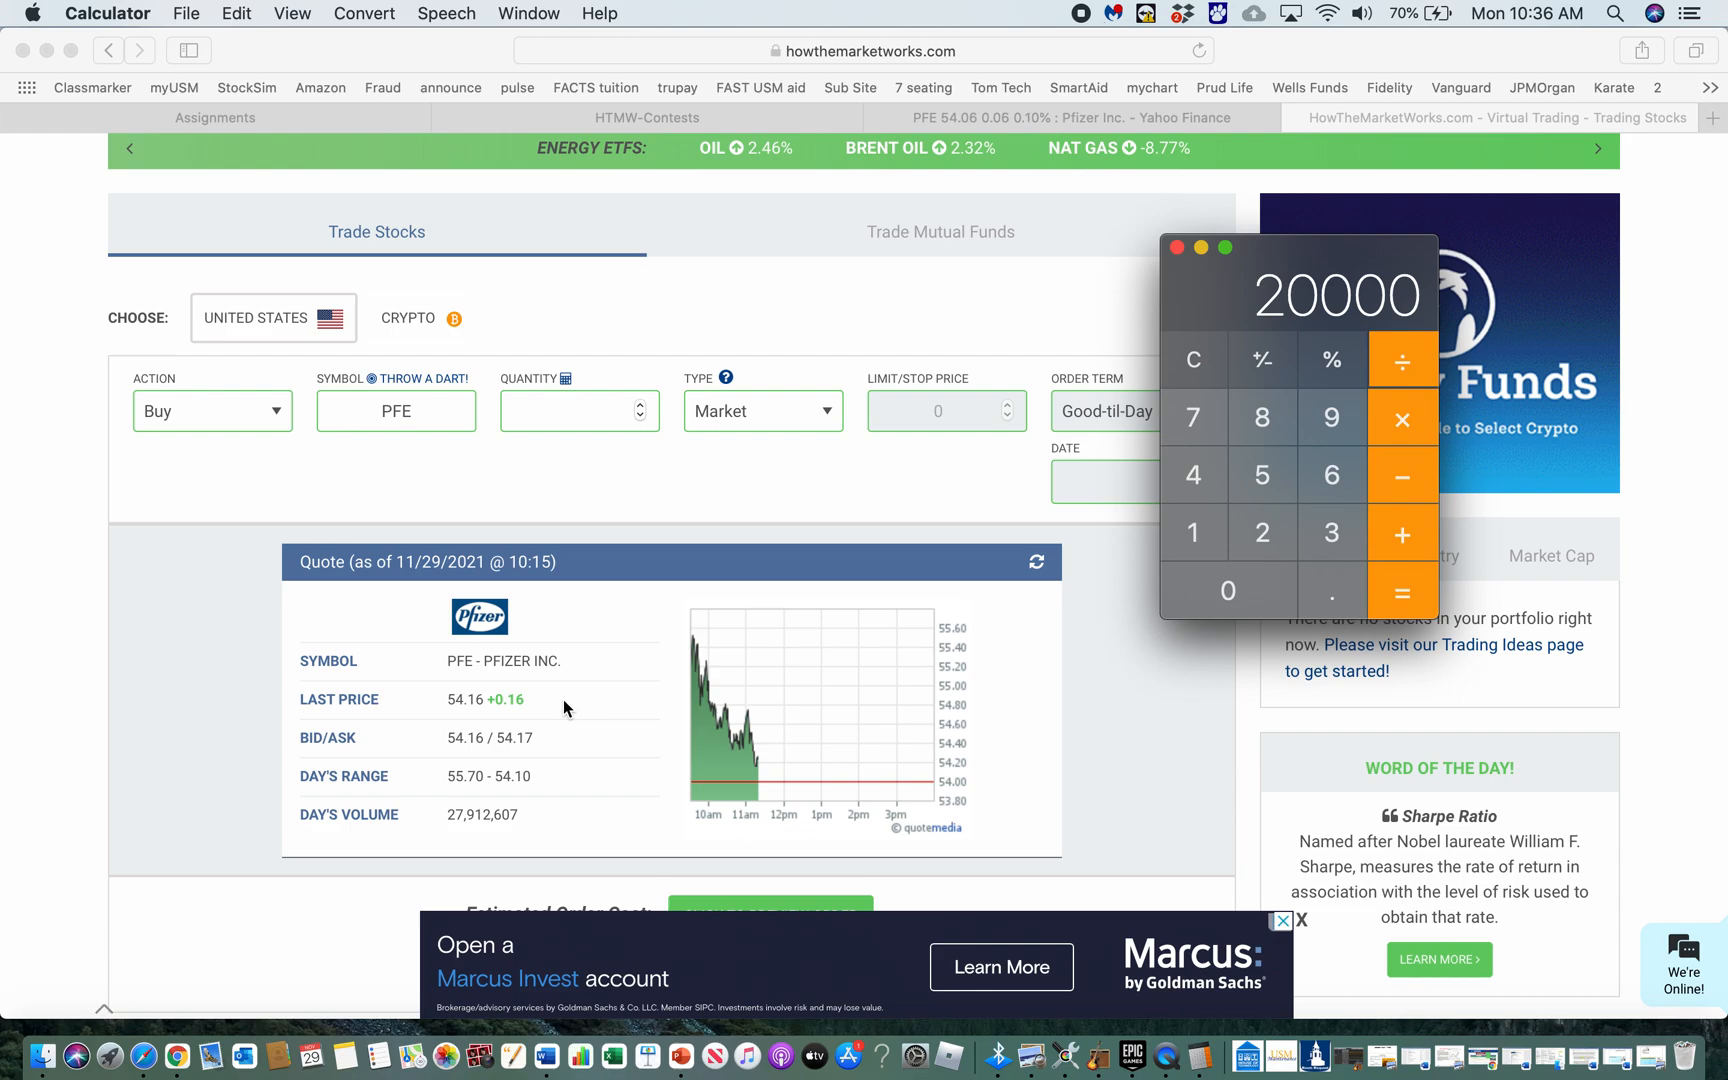
{"action": "left_click", "coordinate": [1265, 472]}
{"action": "left_click", "coordinate": [1207, 473]}
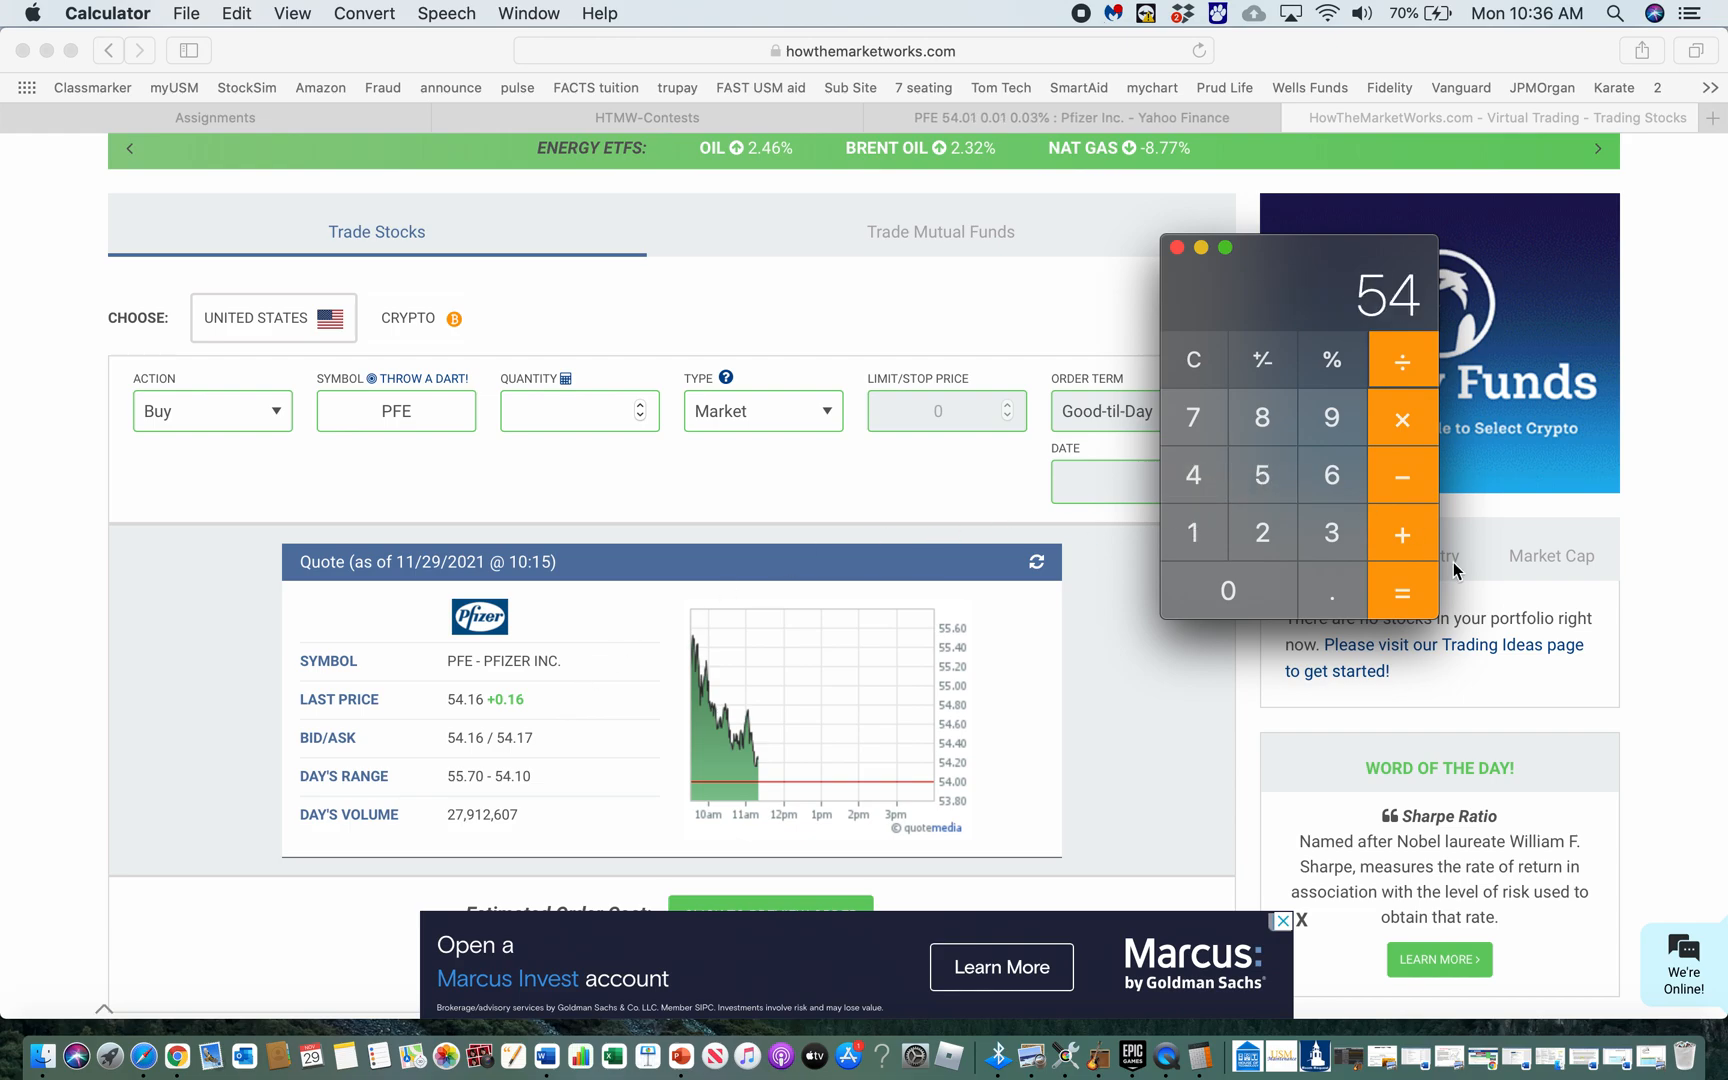
{"action": "left_click", "coordinate": [1411, 591]}
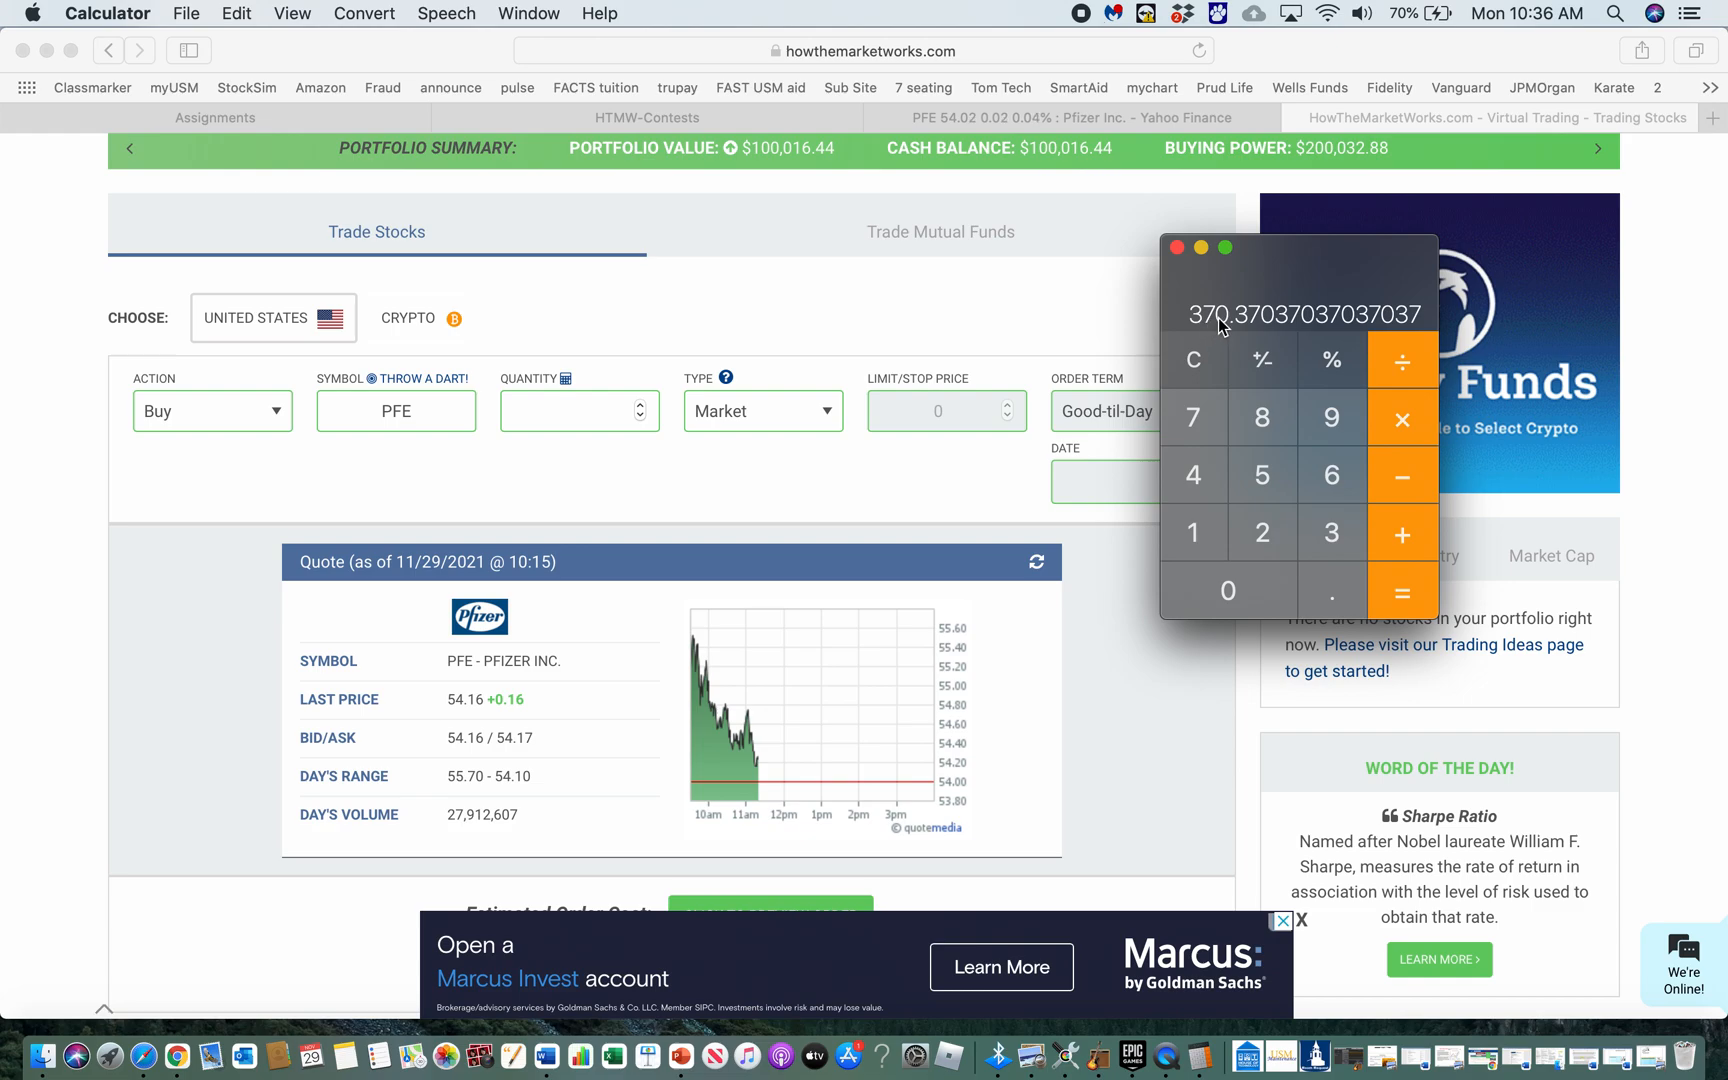
Return to the trade form in Safari, set the quantity to 370 shares and keep the order type as Market
{"action": "left_click", "coordinate": [548, 413]}
{"action": "left_click", "coordinate": [548, 413]}
{"action": "type", "text": "370"}
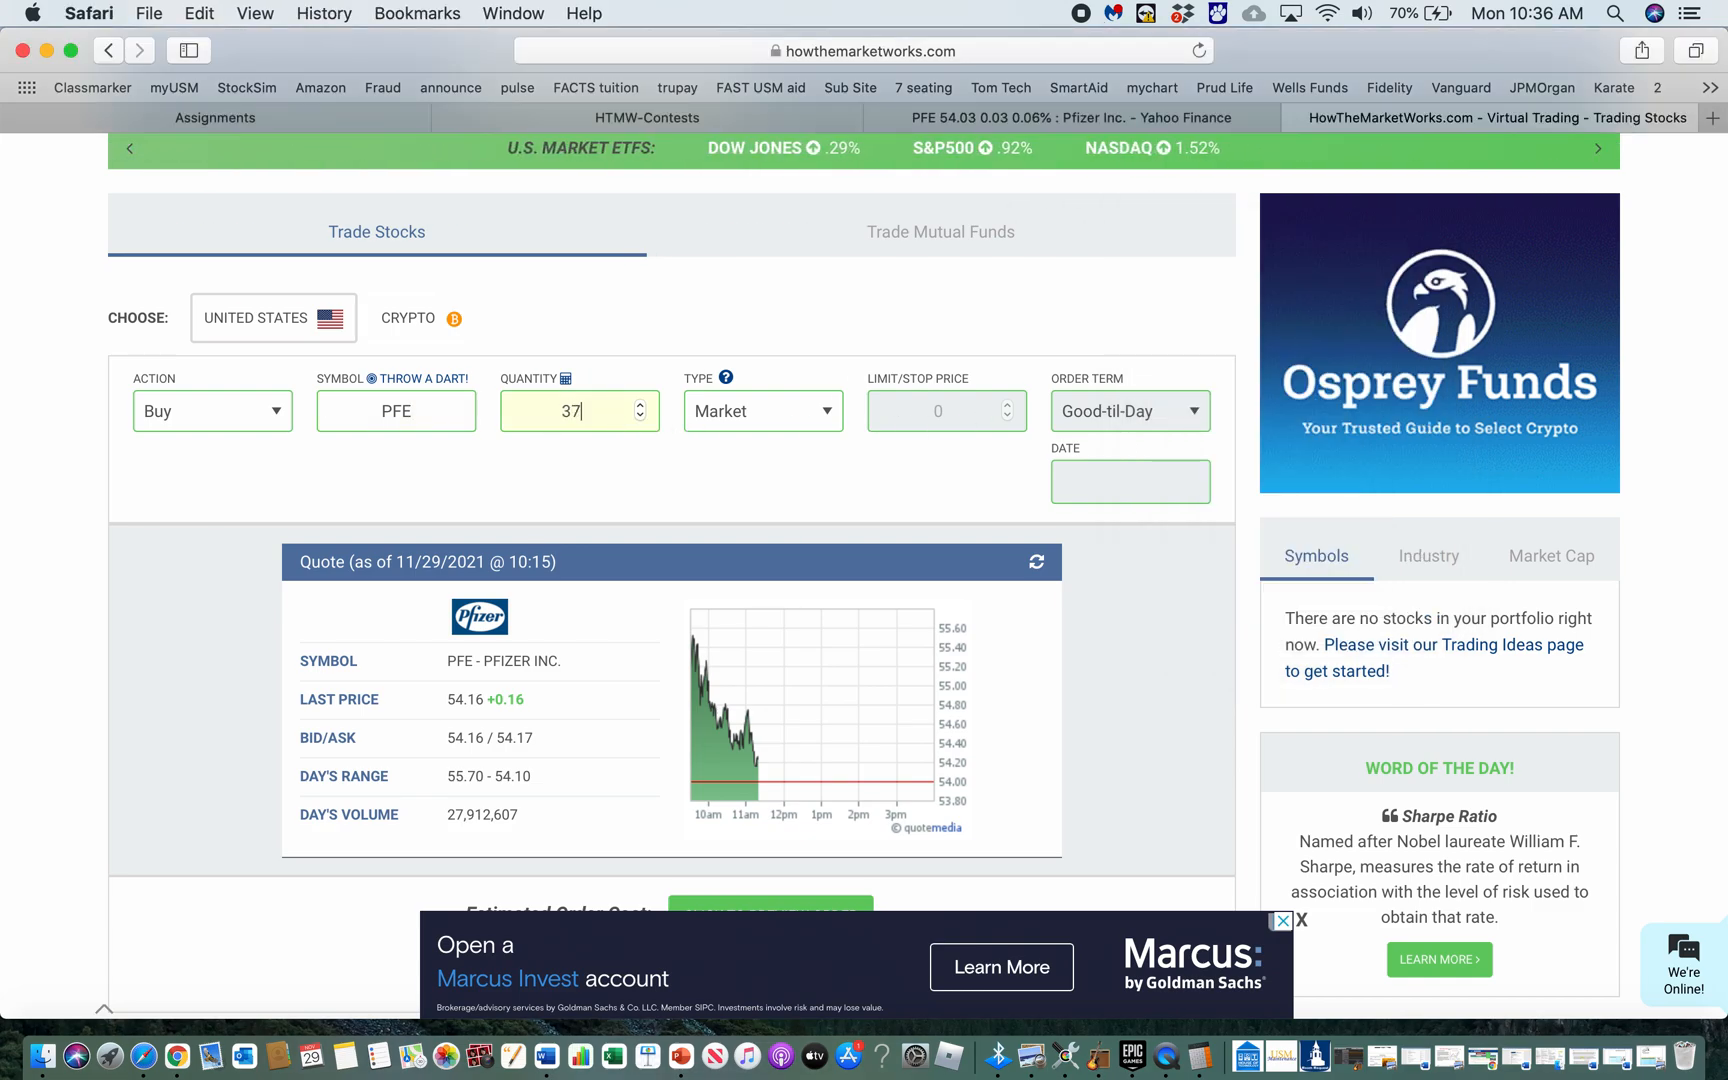
{"action": "left_click", "coordinate": [827, 412]}
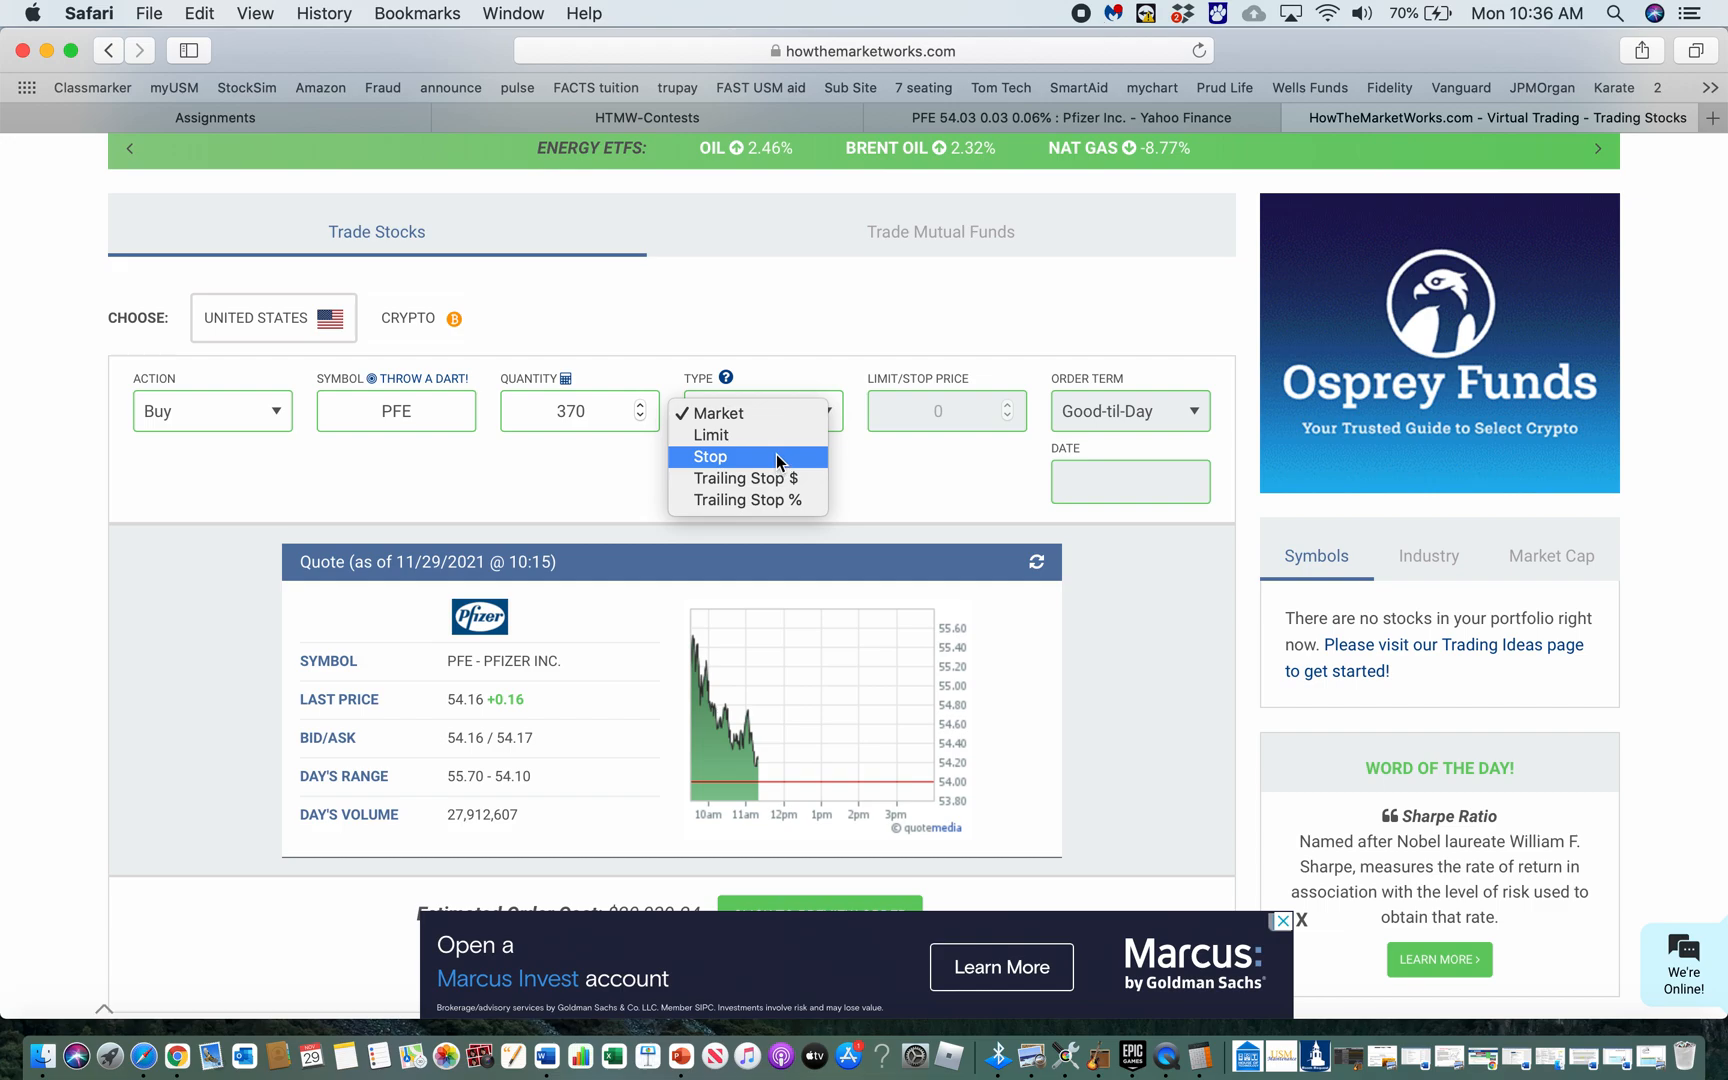
{"action": "left_click", "coordinate": [771, 416]}
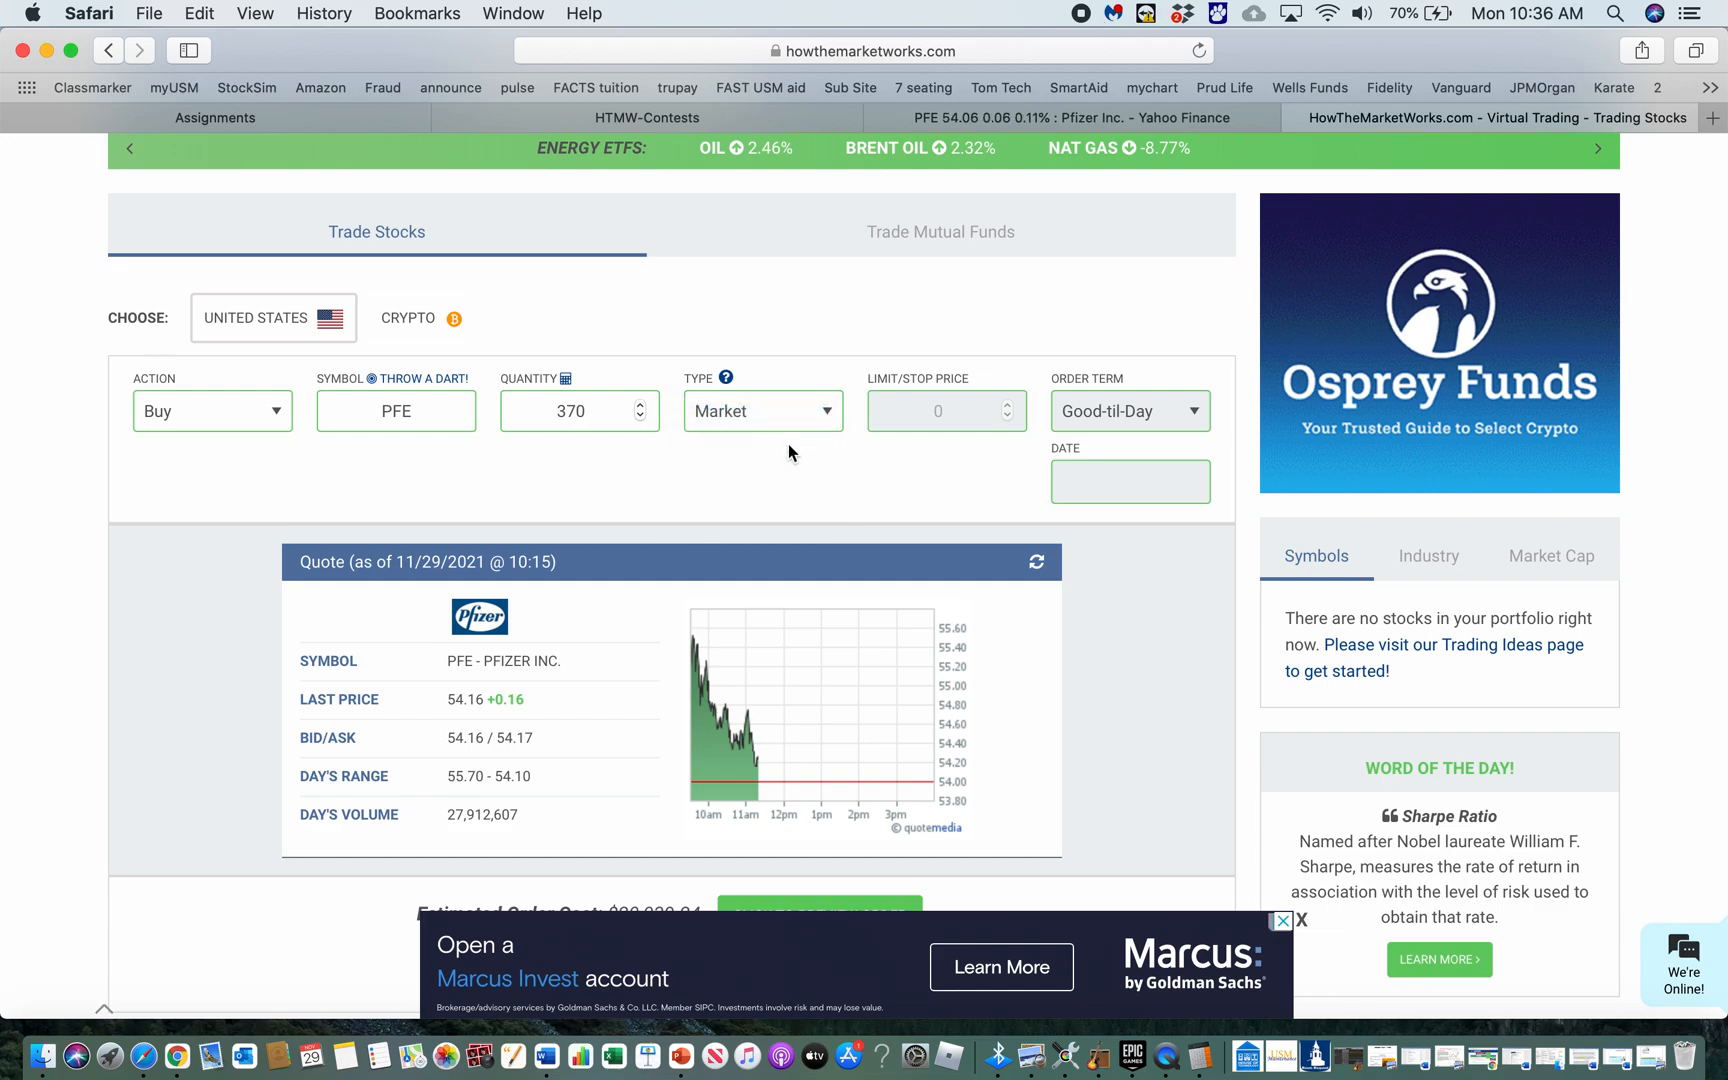
Preview the order for 370 PFE shares, check its commission and confirm the purchase
{"action": "scroll", "coordinate": [788, 446], "scroll_direction": "down", "scroll_amount": 5}
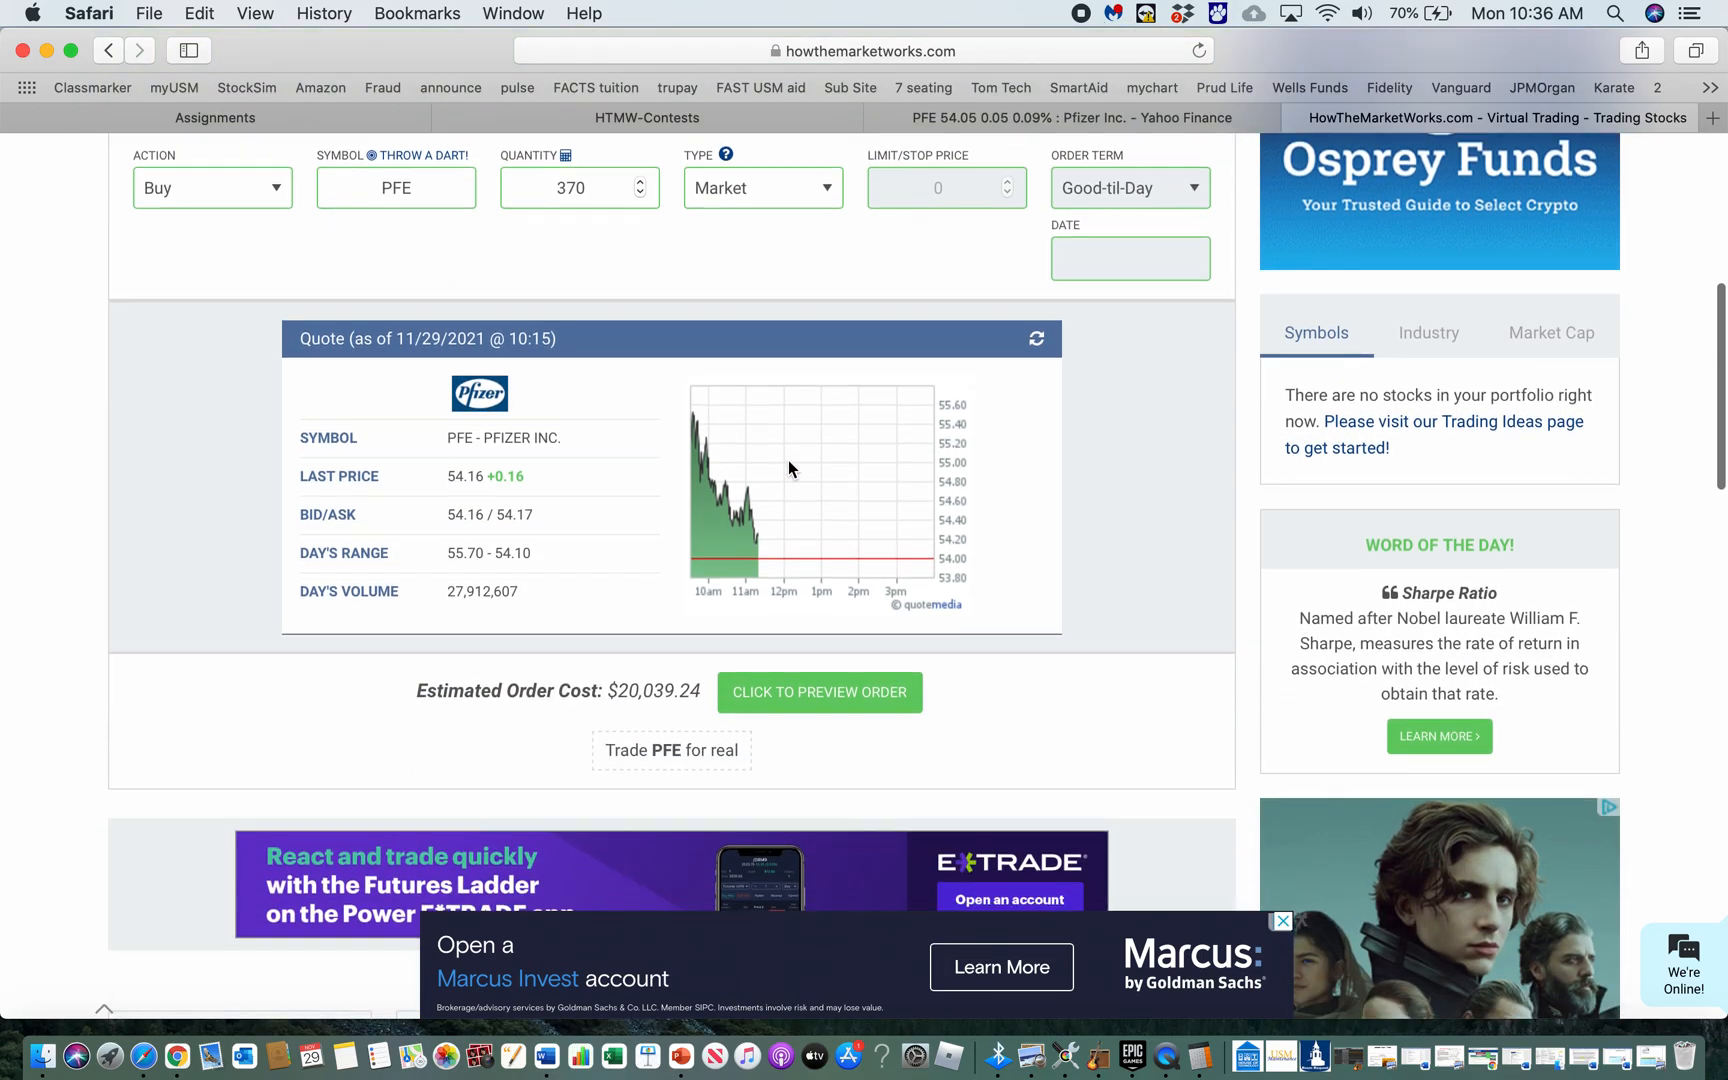
{"action": "left_click", "coordinate": [840, 700]}
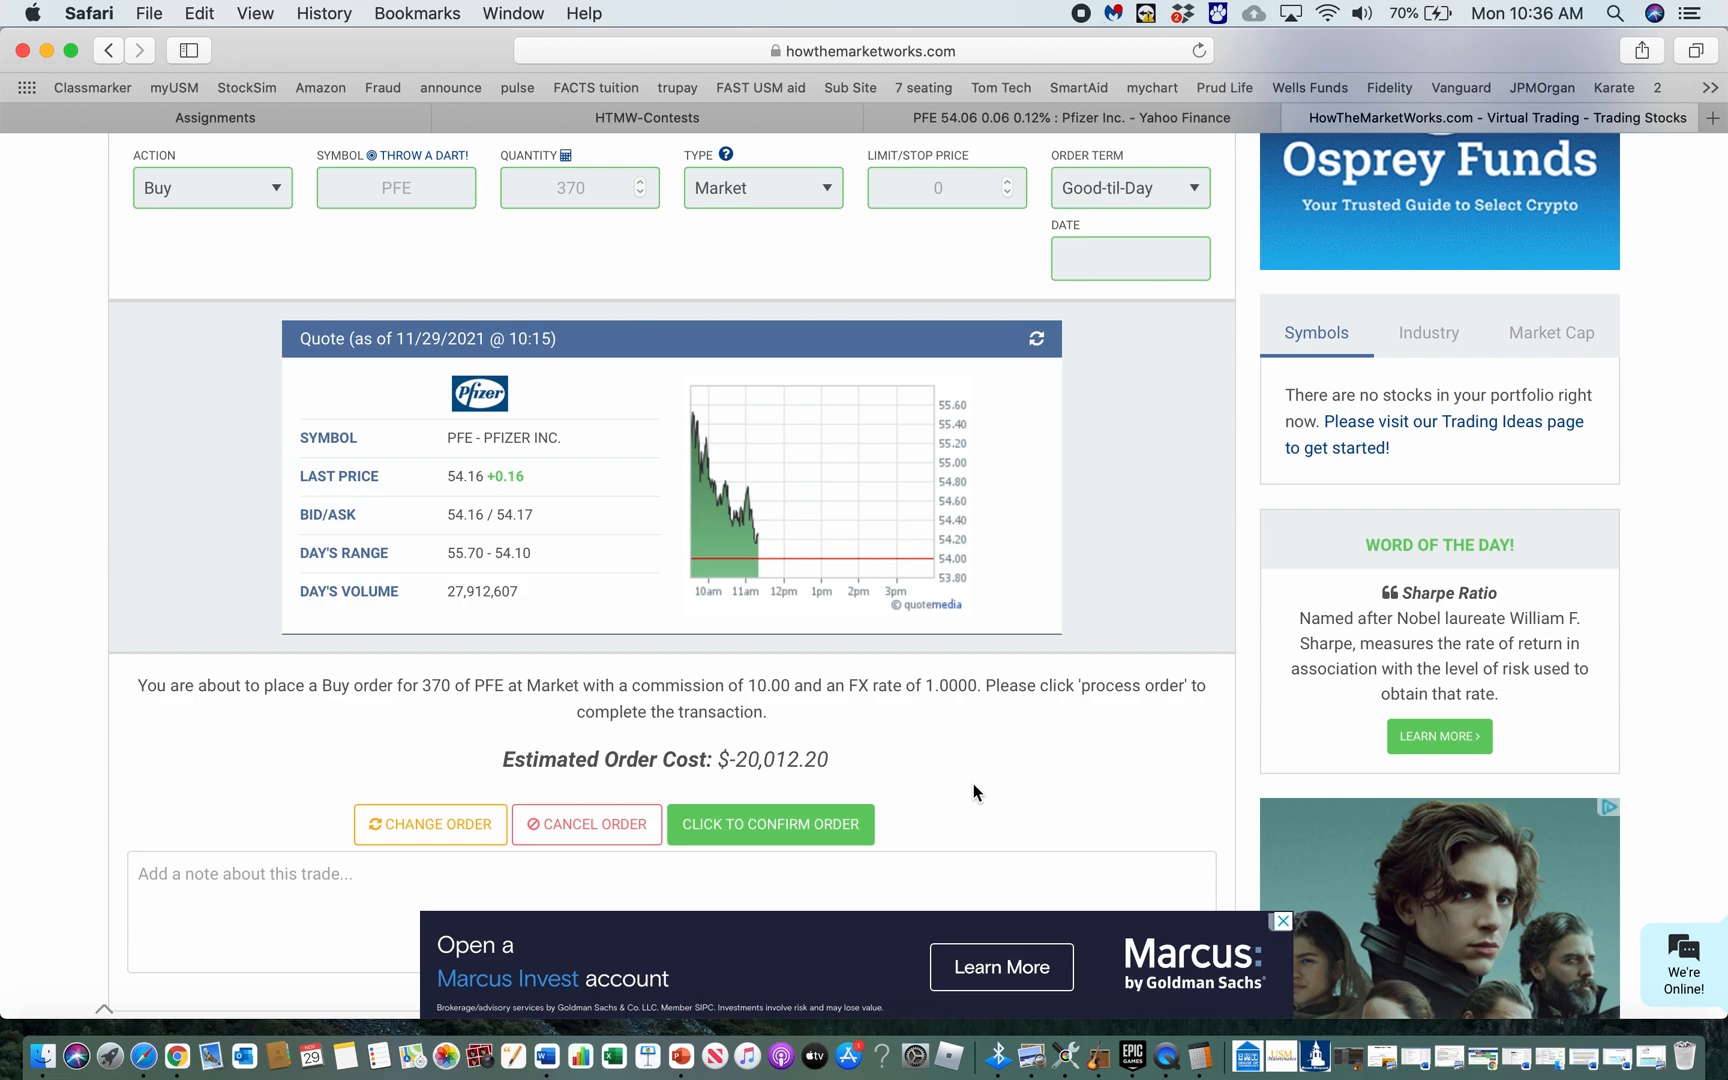
{"action": "left_click_drag", "start_coordinate": [791, 685], "coordinate": [746, 686]}
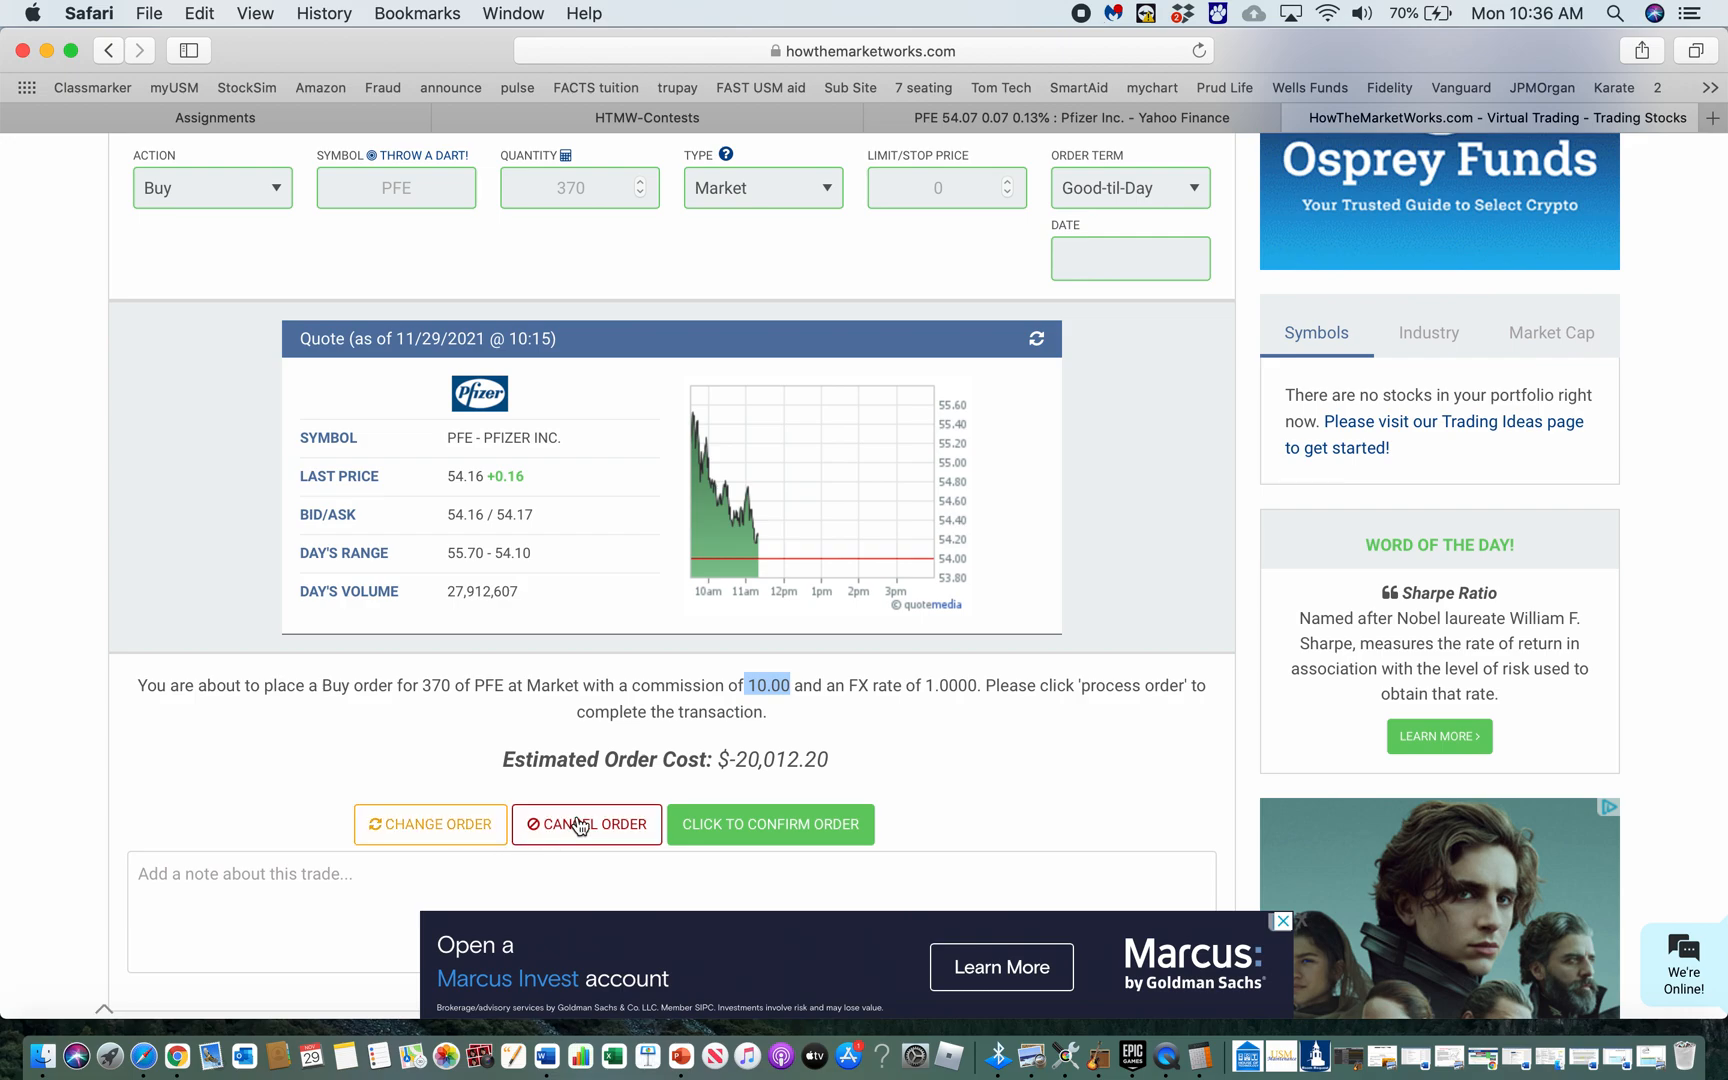
{"action": "left_click", "coordinate": [779, 830]}
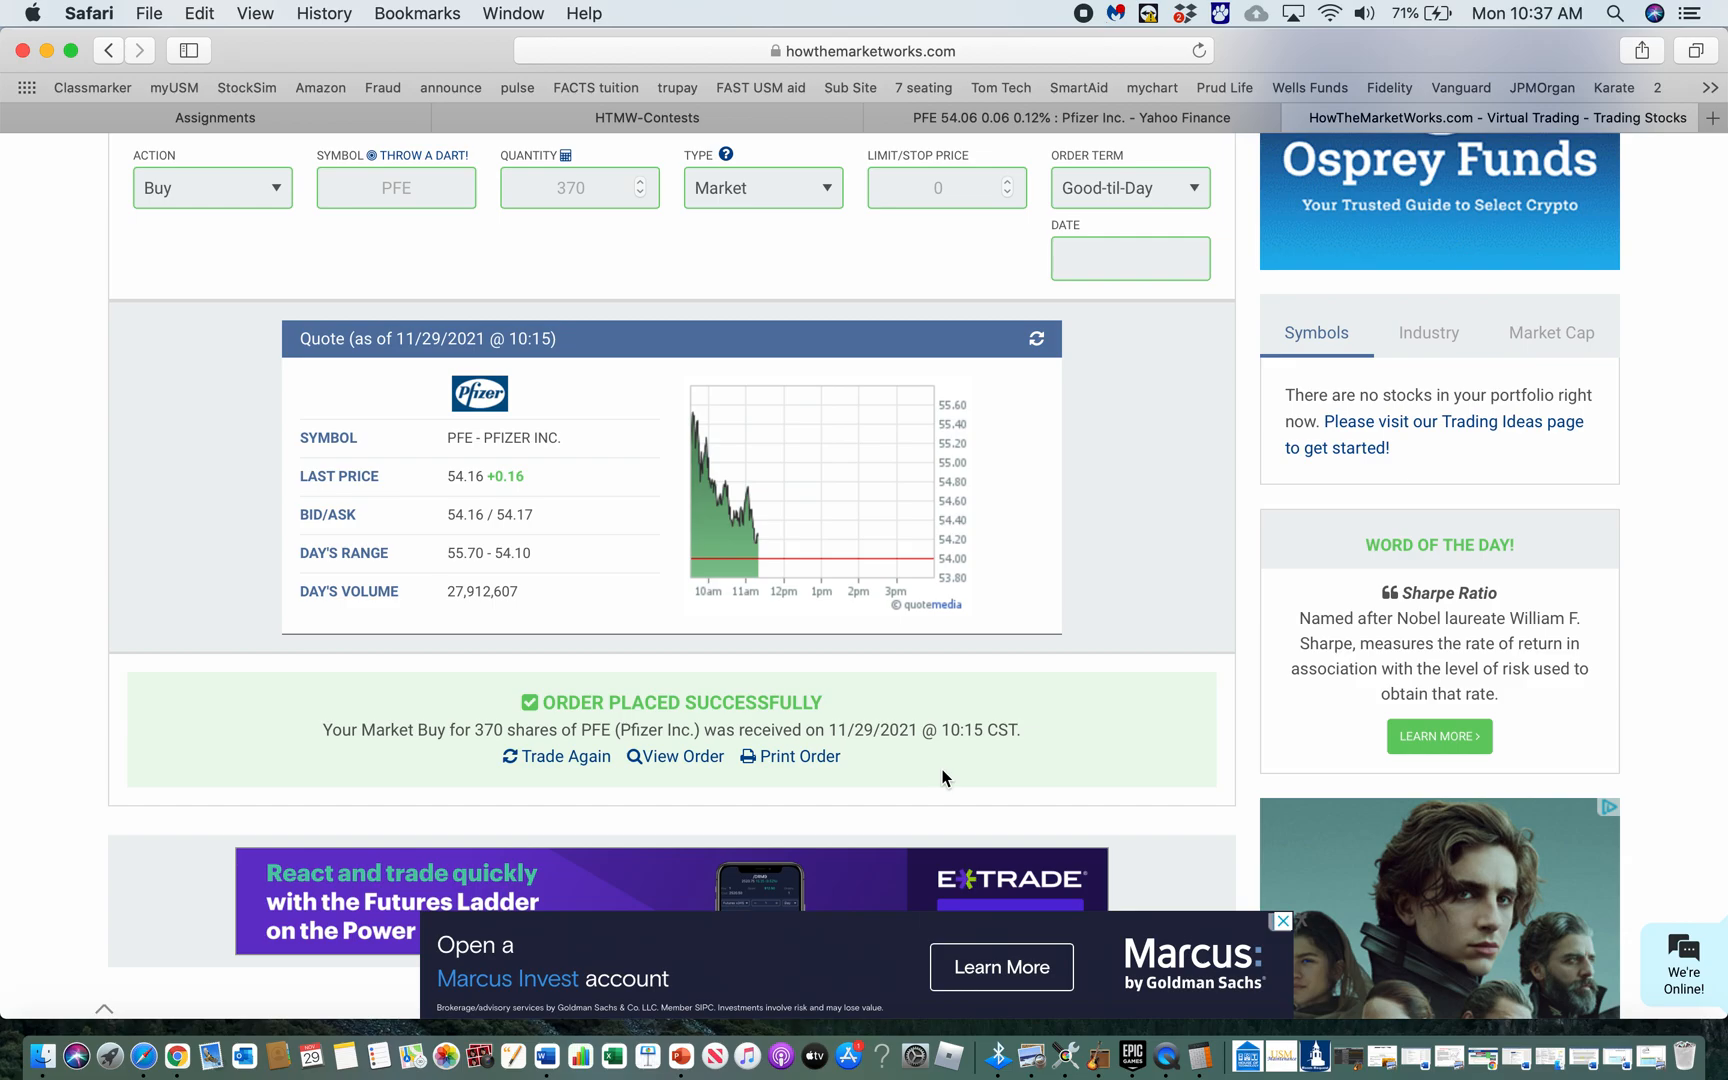
Open the portfolio's open positions and examine the stock holdings table
{"action": "scroll", "coordinate": [943, 778], "scroll_direction": "up", "scroll_amount": 6}
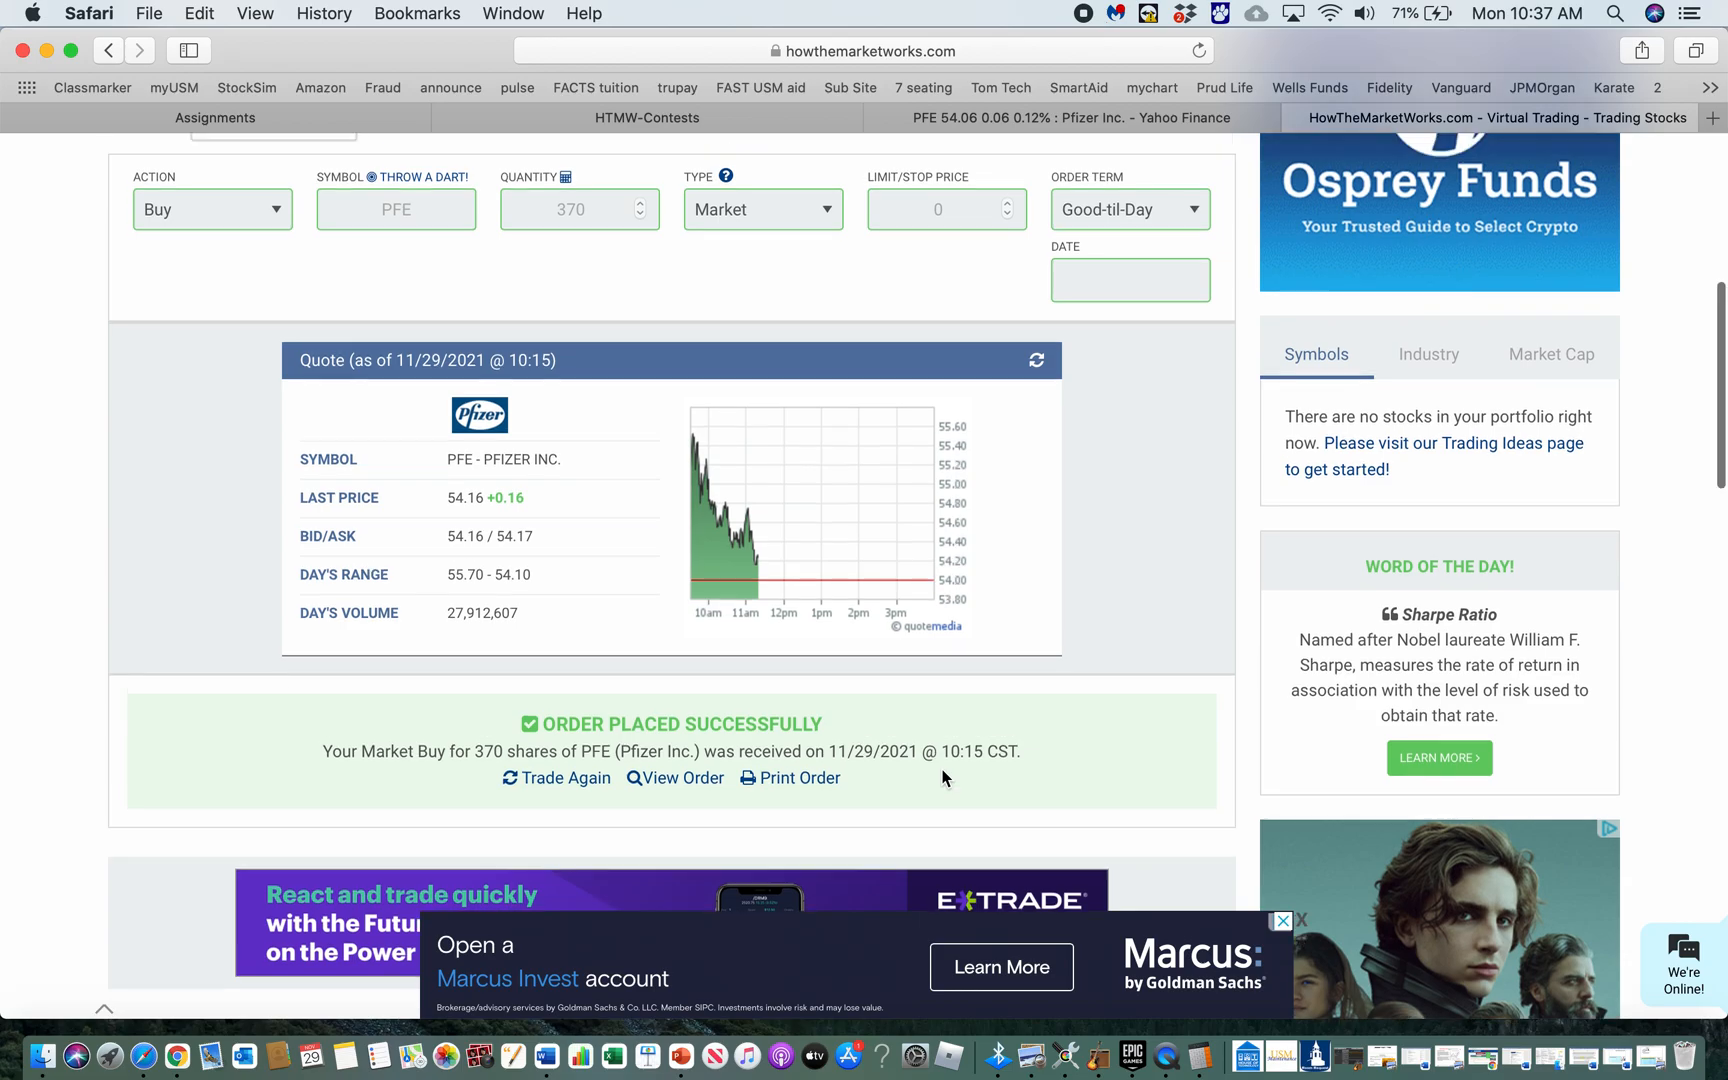
{"action": "mouse_move", "coordinate": [320, 262]}
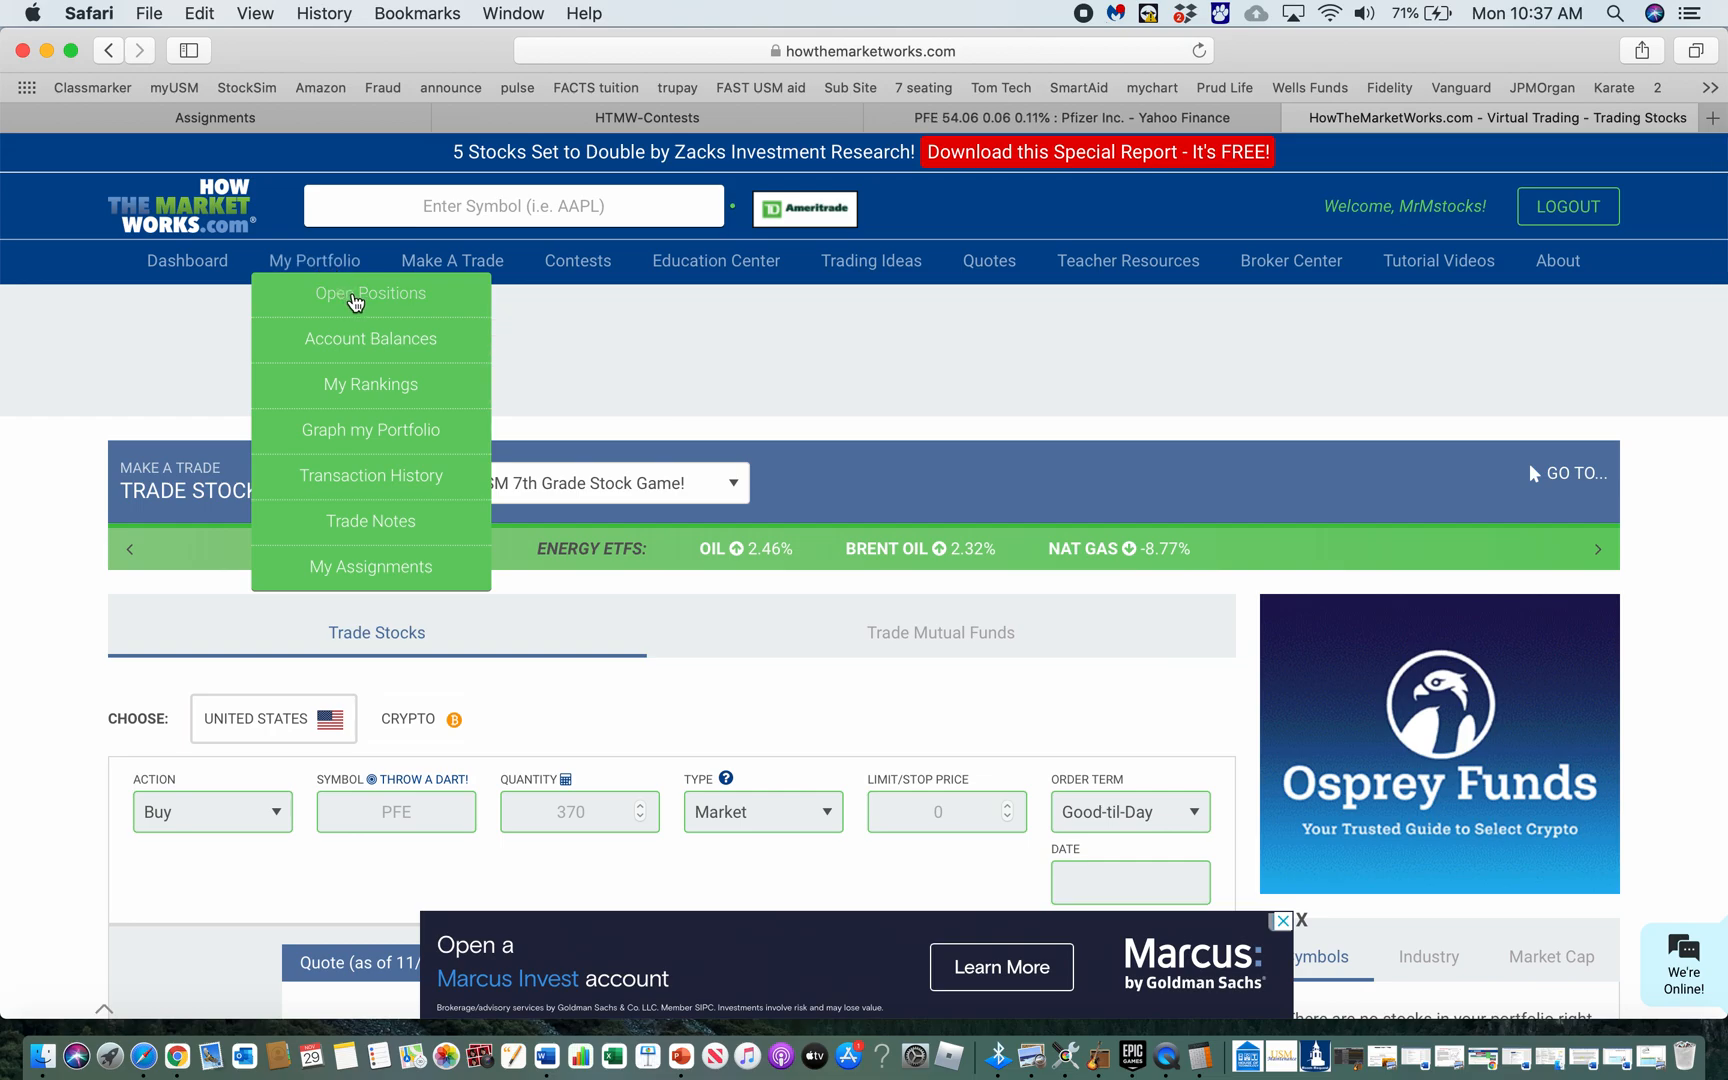
{"action": "left_click", "coordinate": [378, 300]}
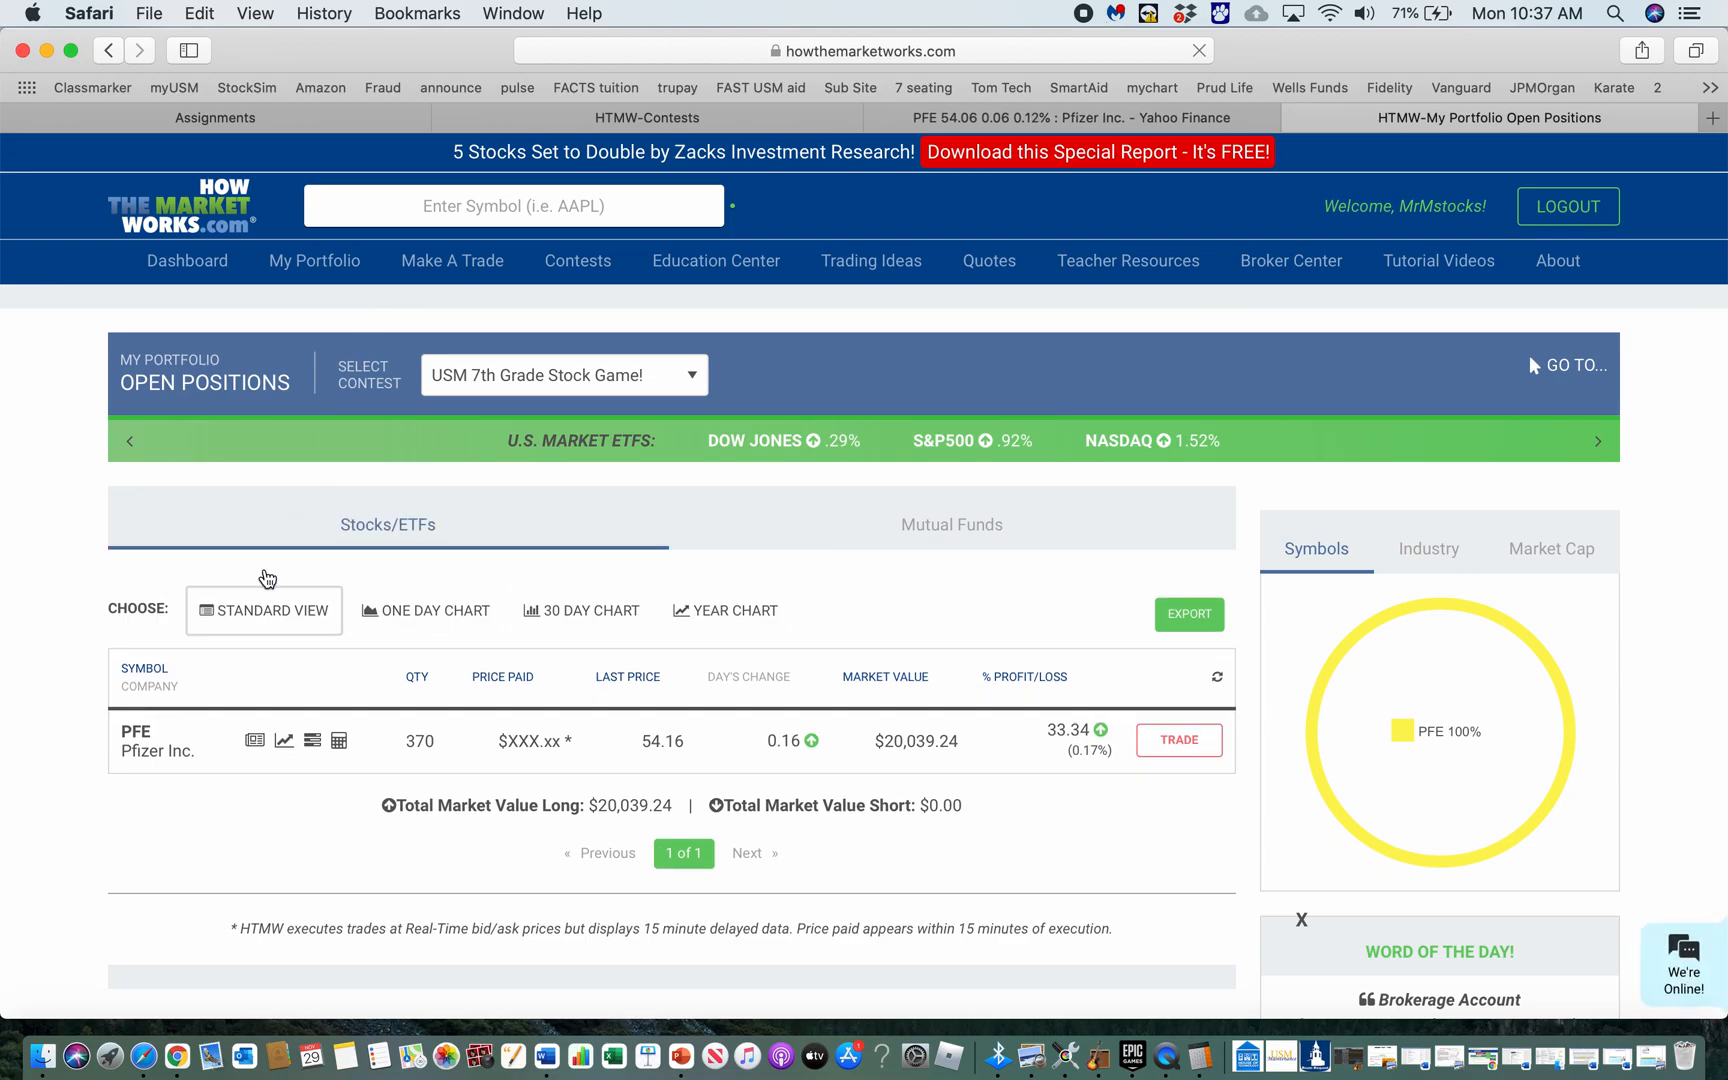
{"action": "scroll", "coordinate": [270, 800], "scroll_direction": "down", "scroll_amount": 3}
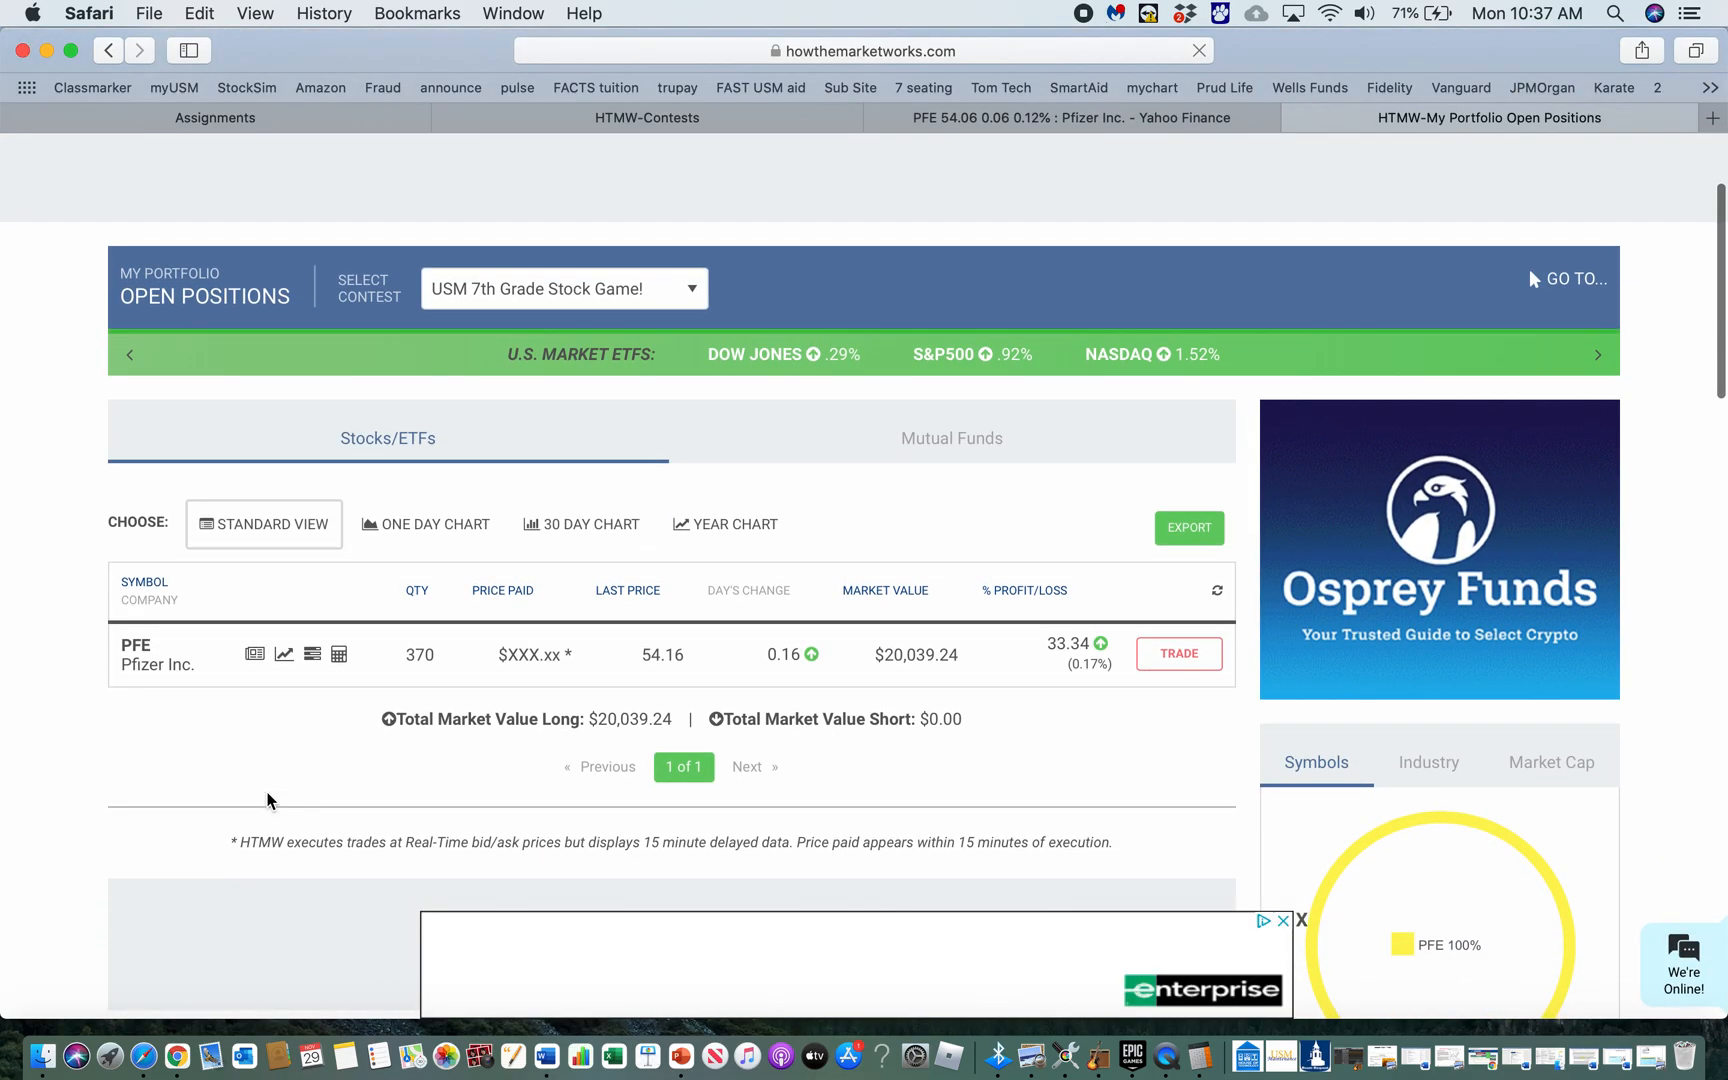